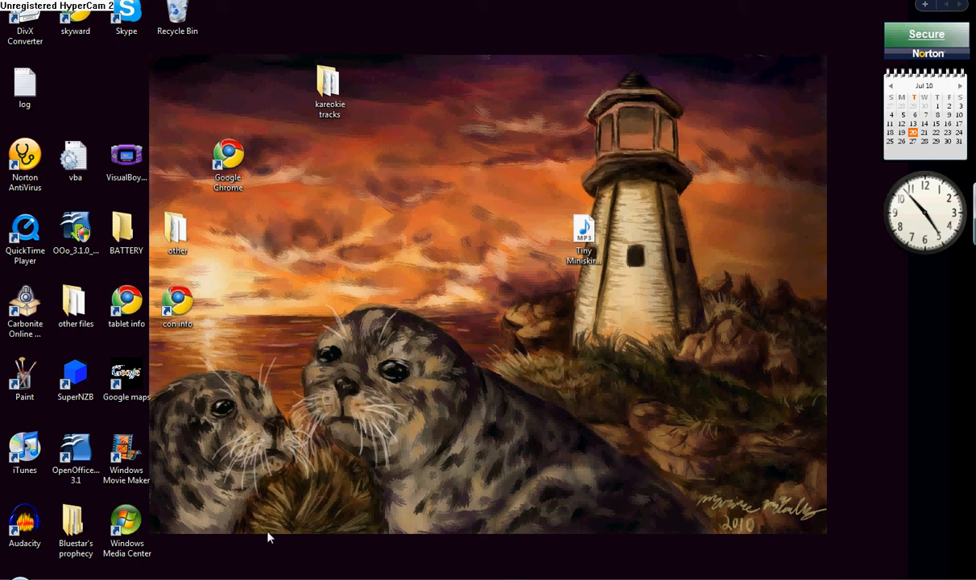
Look through the installed programs for Windows Movie Maker, including the Accessories, System Tools and Ease of Access folders
{"action": "left_click", "coordinate": [298, 578]}
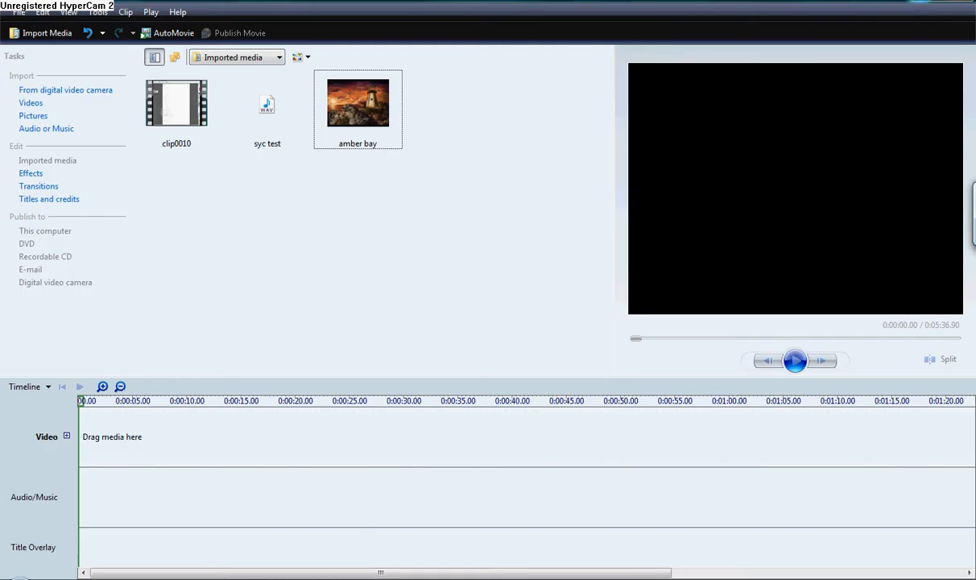
{"action": "key", "text": "super+d"}
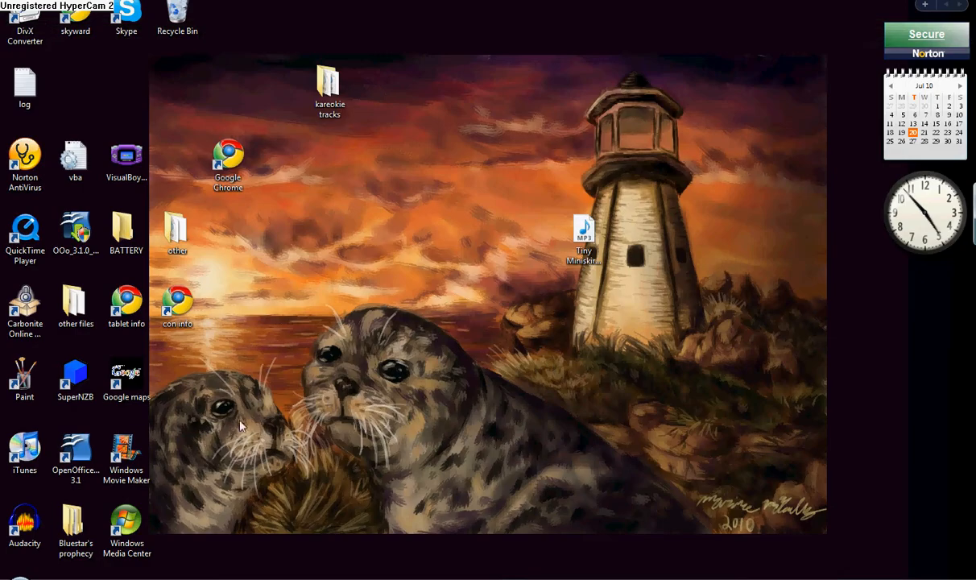
{"action": "key", "text": "super"}
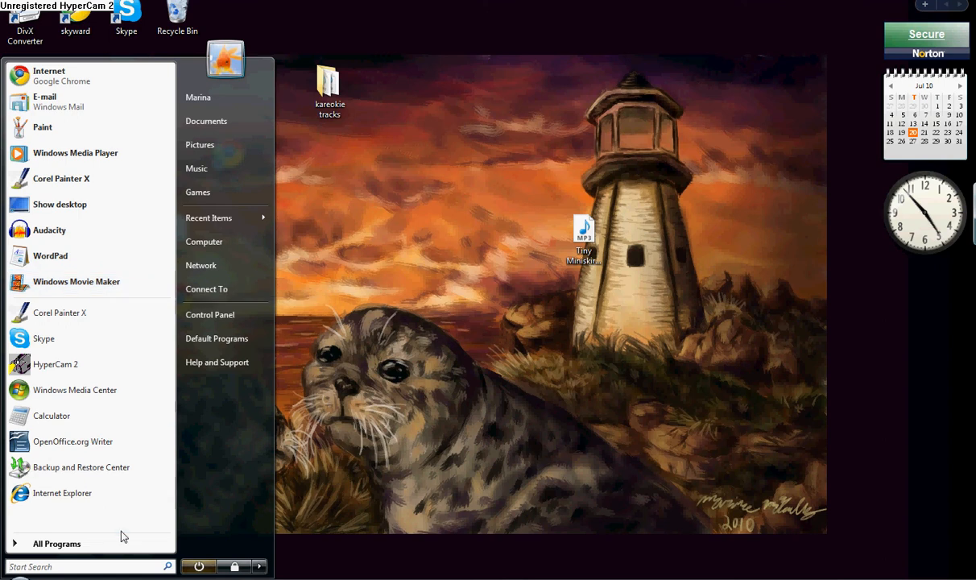
{"action": "left_click", "coordinate": [112, 552]}
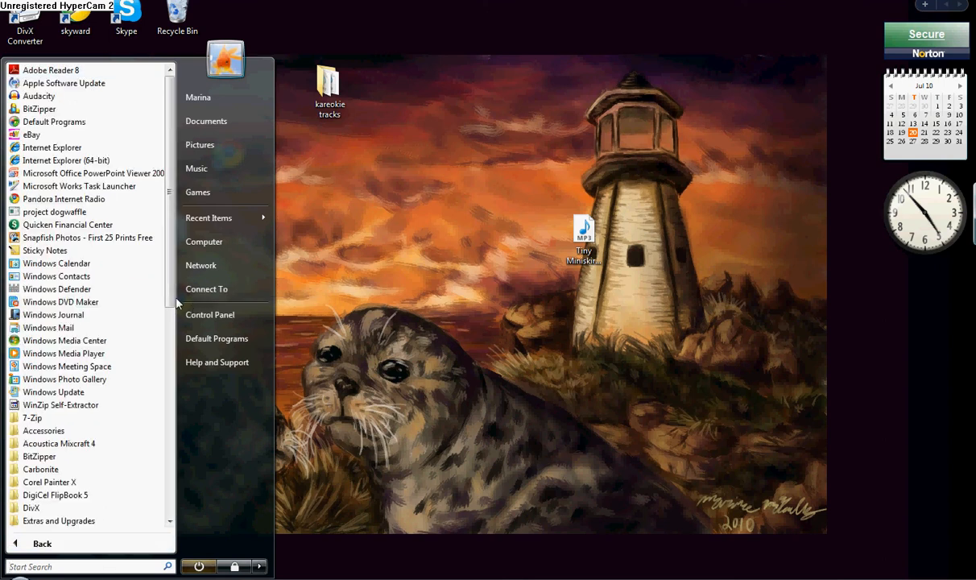
{"action": "left_click_drag", "start_coordinate": [174, 301], "coordinate": [175, 360]}
{"action": "scroll", "coordinate": [157, 448], "scroll_direction": "down", "scroll_amount": 8}
{"action": "scroll", "coordinate": [157, 449], "scroll_direction": "up", "scroll_amount": 3}
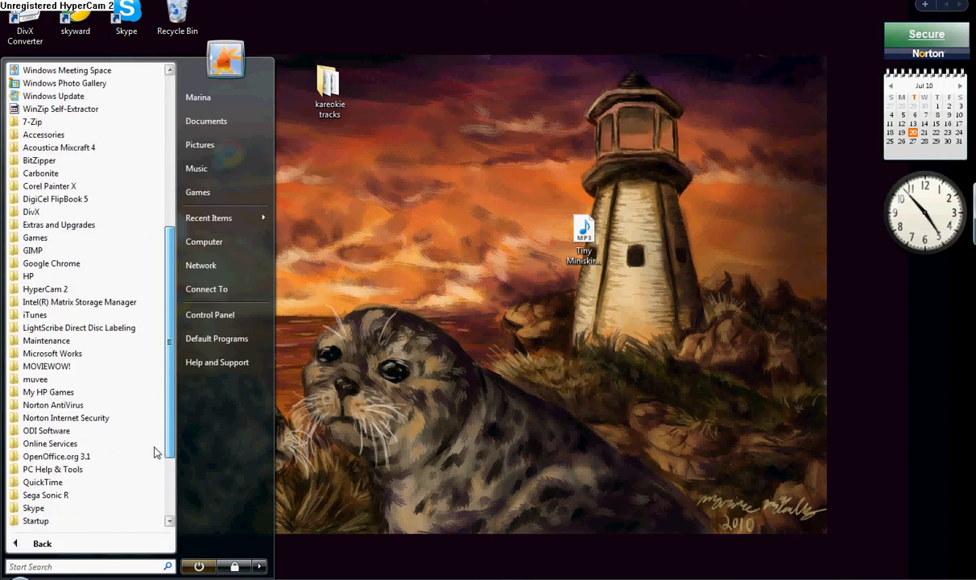
{"action": "scroll", "coordinate": [157, 449], "scroll_direction": "up", "scroll_amount": 2}
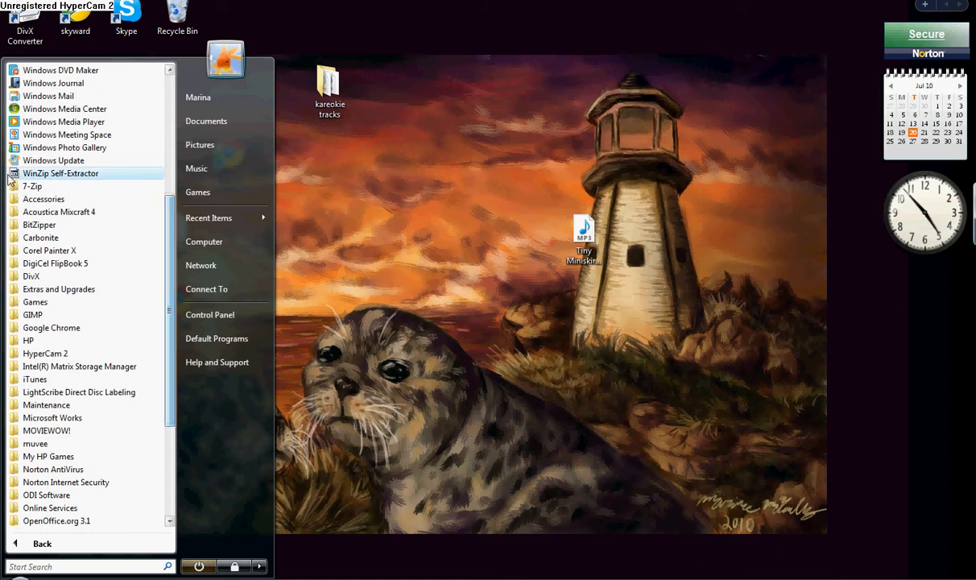
{"action": "left_click", "coordinate": [42, 199]}
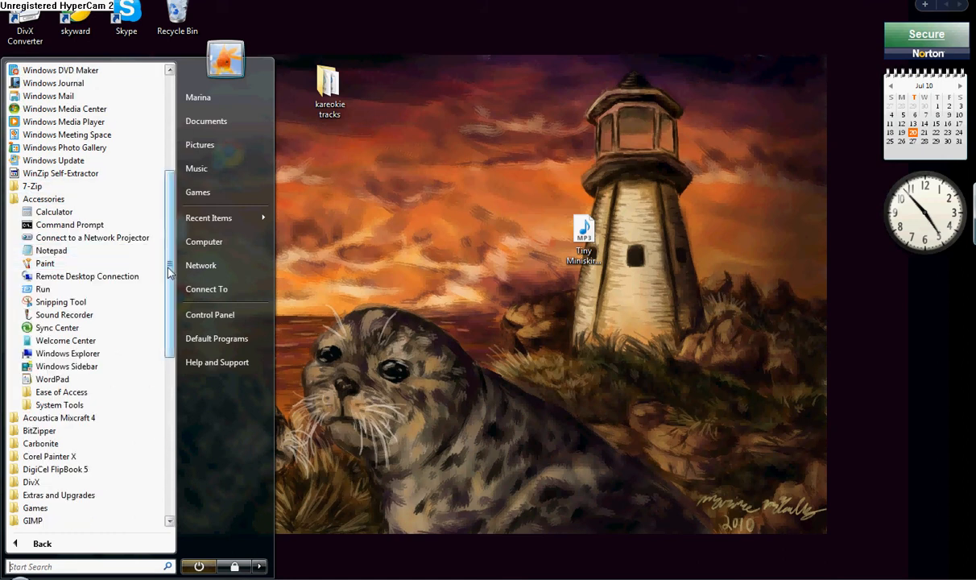
{"action": "left_click_drag", "start_coordinate": [169, 274], "coordinate": [170, 310]}
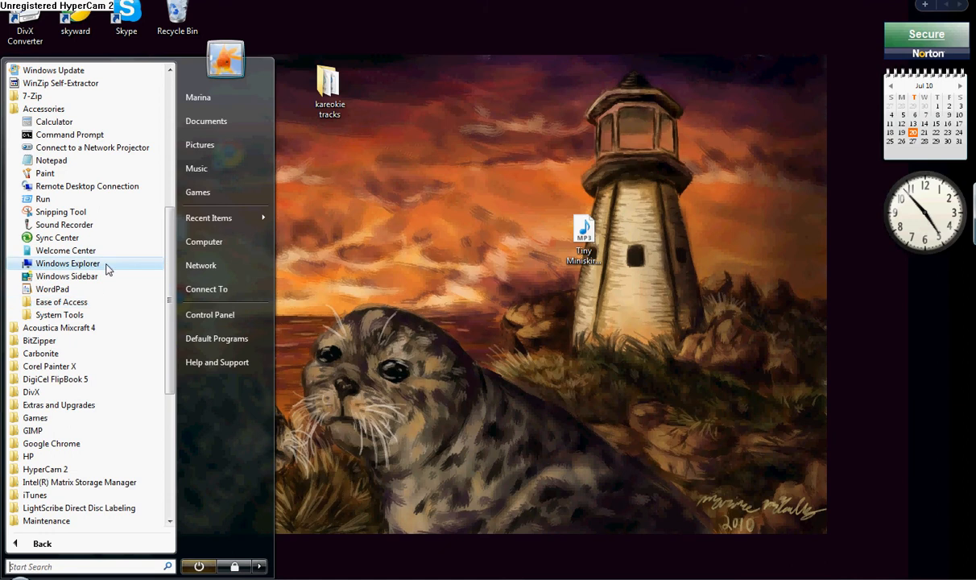
{"action": "left_click", "coordinate": [101, 314]}
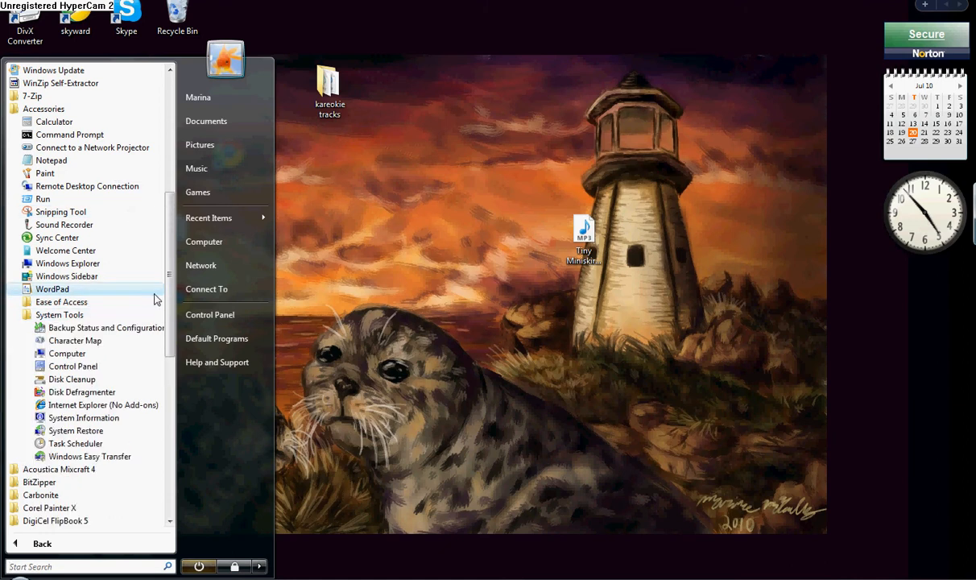
{"action": "left_click", "coordinate": [63, 302]}
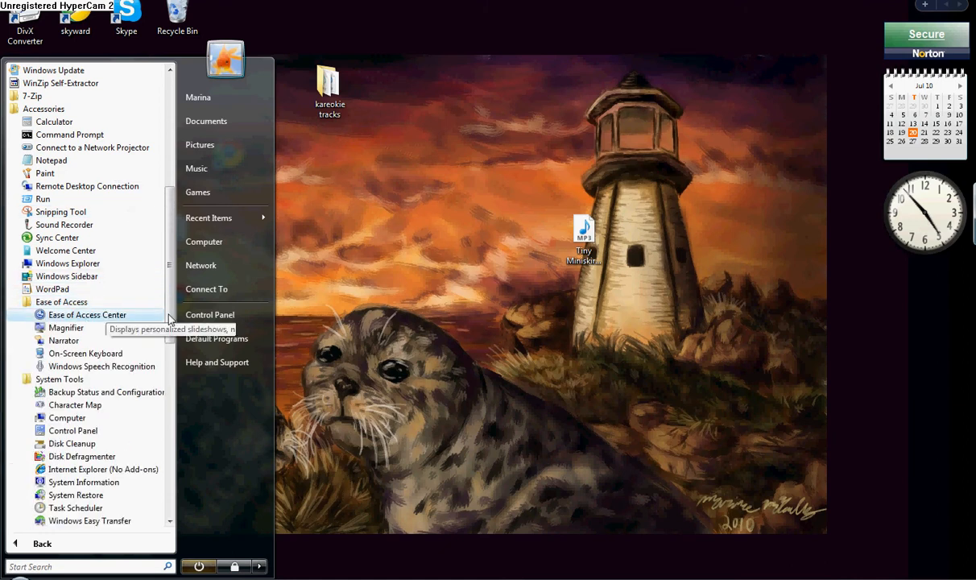
{"action": "left_click_drag", "start_coordinate": [169, 322], "coordinate": [169, 316]}
{"action": "scroll", "coordinate": [169, 314], "scroll_direction": "down", "scroll_amount": 4}
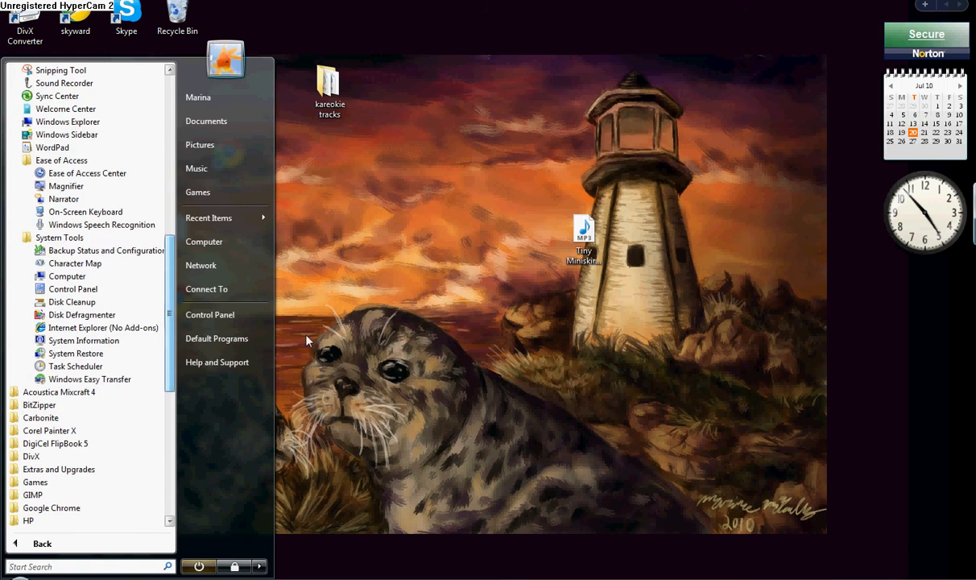
Search the whole computer for "windows movie maker"
{"action": "left_click", "coordinate": [246, 248]}
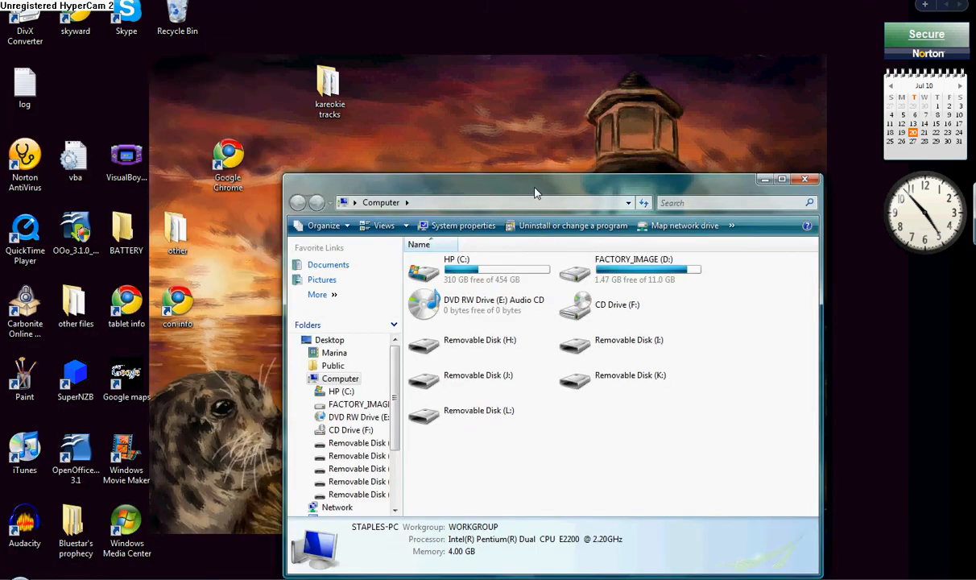
{"action": "left_click_drag", "start_coordinate": [534, 192], "coordinate": [483, 127]}
{"action": "left_click", "coordinate": [635, 142]}
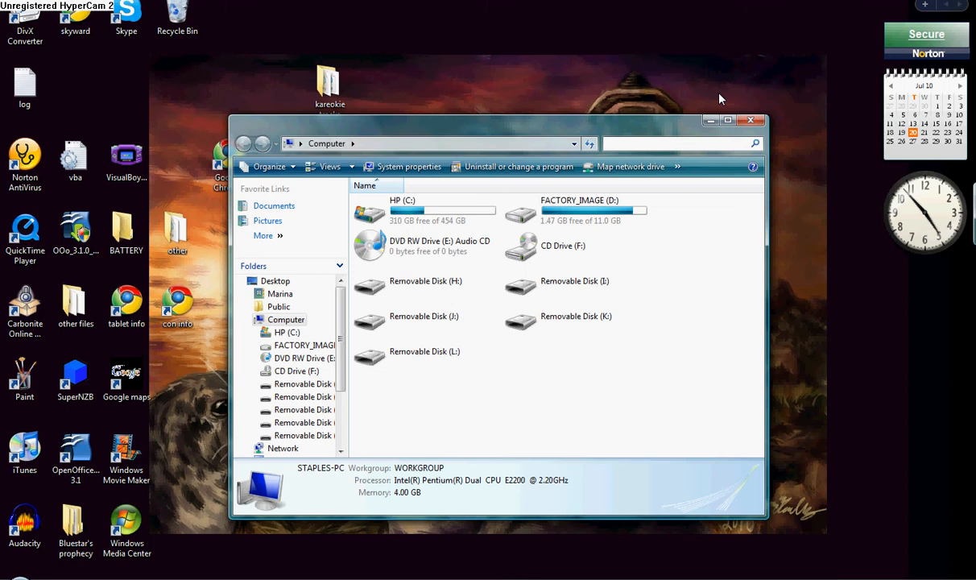
{"action": "type", "text": "windows movie"}
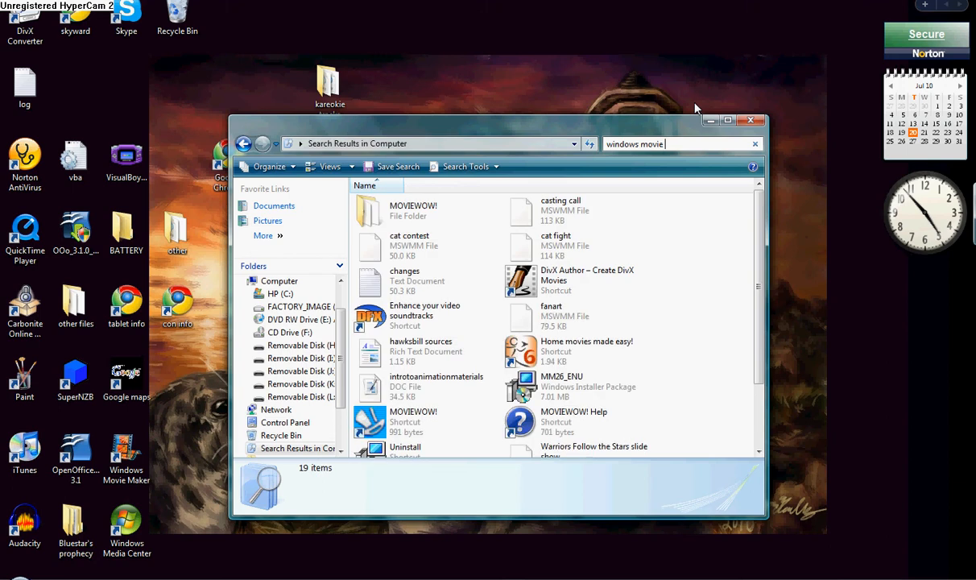
{"action": "type", "text": " maker"}
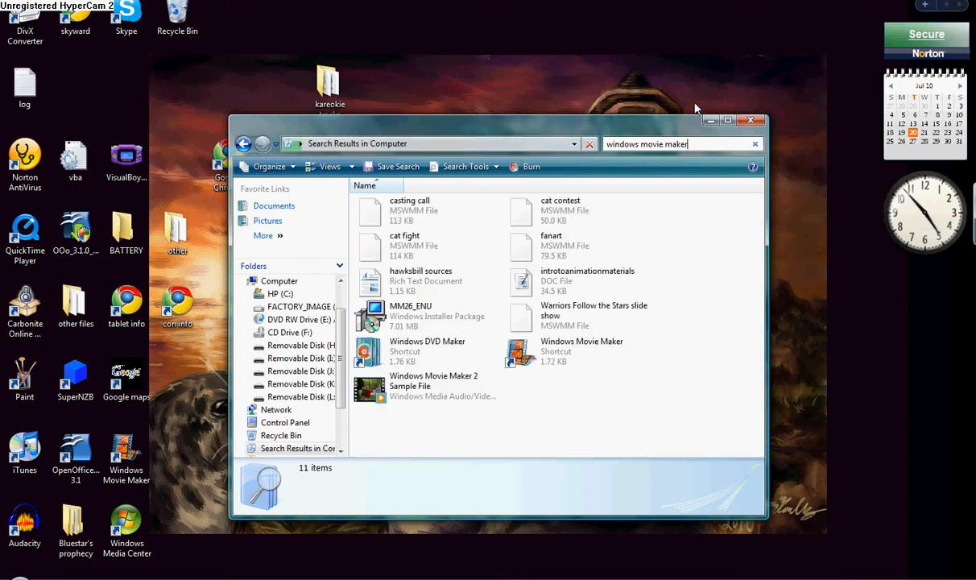
Launch Windows Movie Maker from its shortcut in the search results and close the search window
{"action": "double_click", "coordinate": [564, 362]}
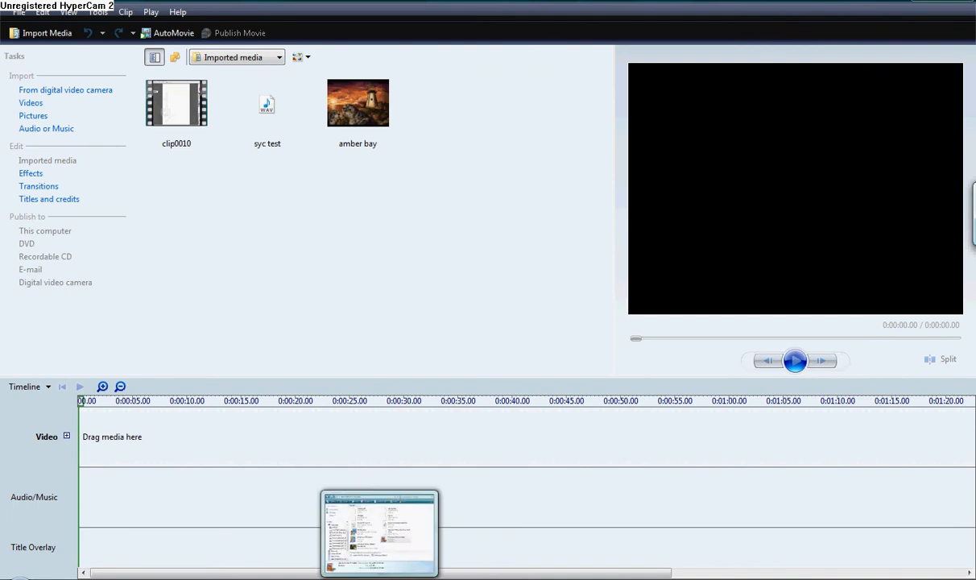
{"action": "left_click", "coordinate": [381, 579]}
{"action": "left_click", "coordinate": [751, 122]}
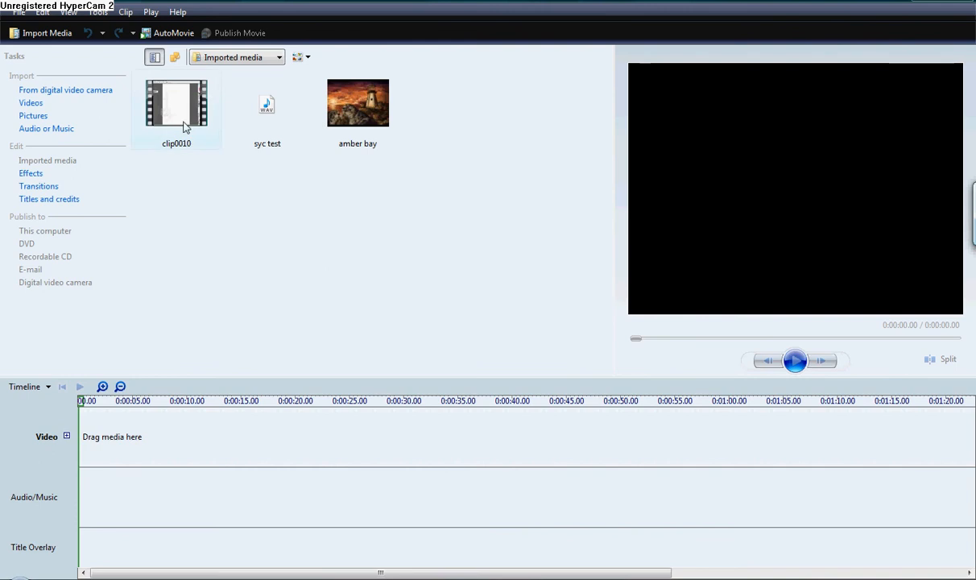
Import the mossy forest picture from the fine art folder into the imported media collection
{"action": "left_click", "coordinate": [372, 111]}
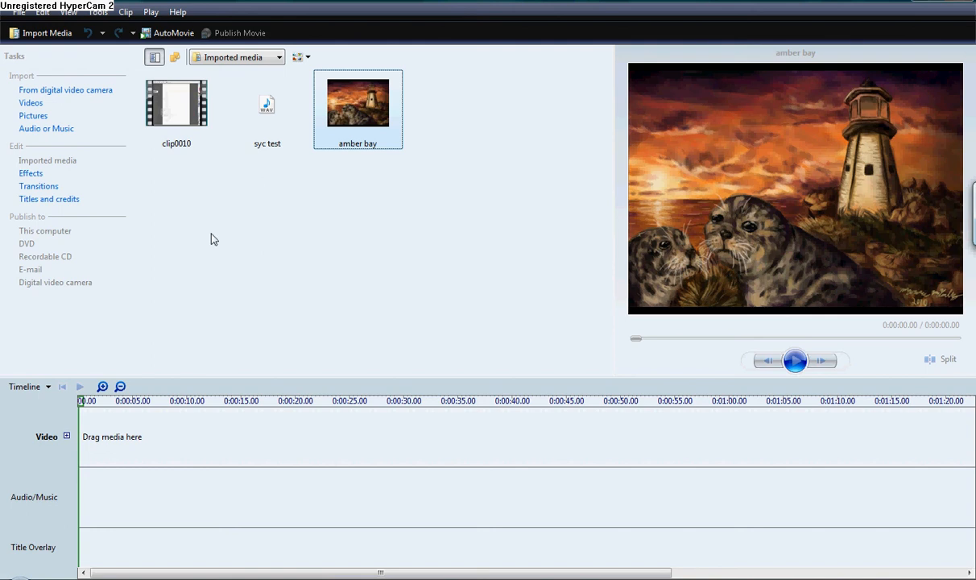
{"action": "left_click", "coordinate": [19, 12]}
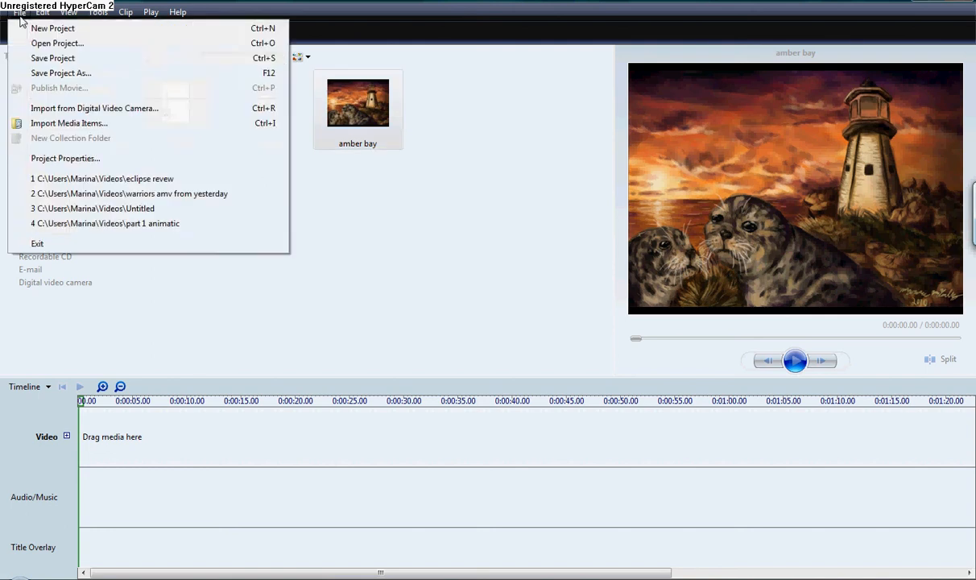
{"action": "left_click", "coordinate": [48, 123]}
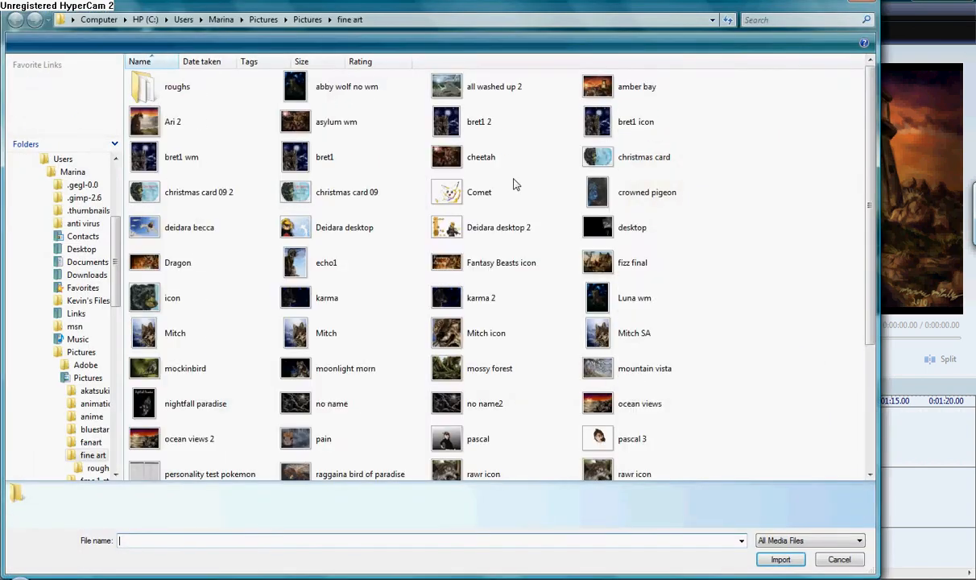
{"action": "left_click", "coordinate": [868, 435]}
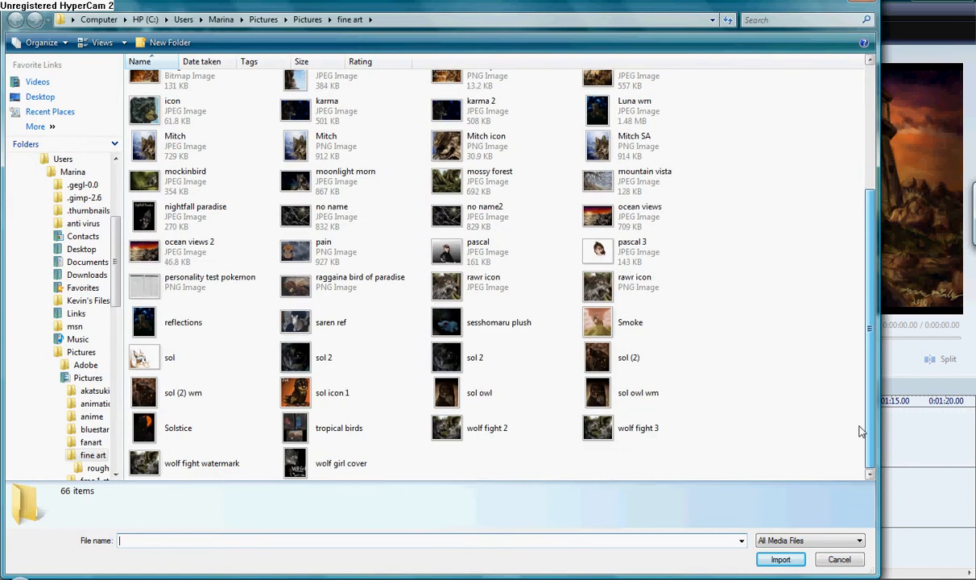
{"action": "left_click_drag", "start_coordinate": [868, 439], "coordinate": [828, 194]}
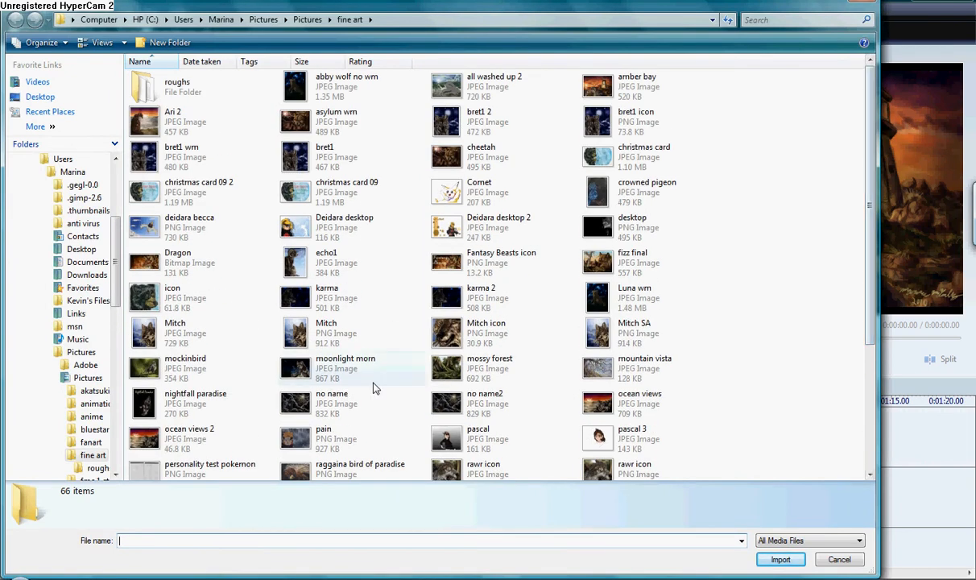
{"action": "double_click", "coordinate": [446, 369]}
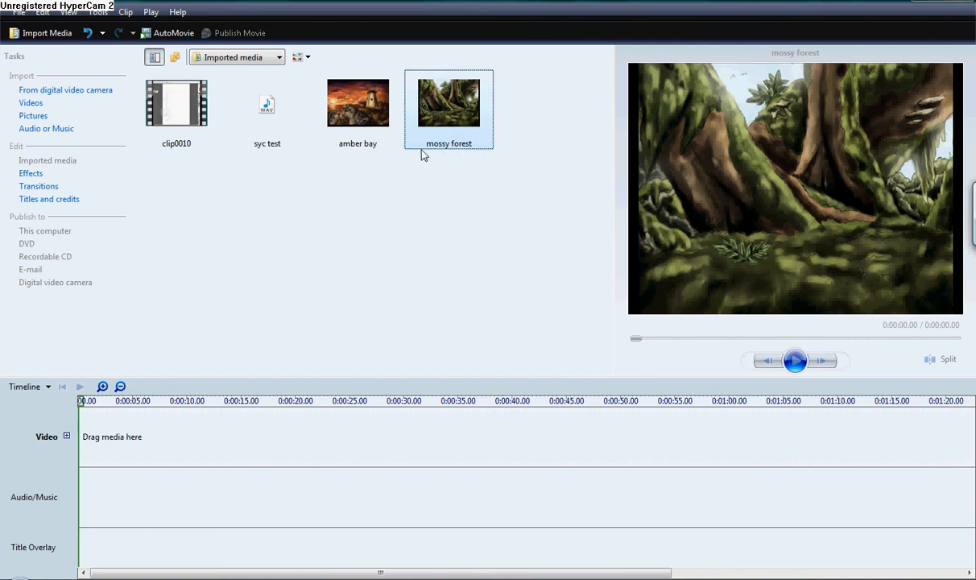
Preview the imported pictures and scrub through the clip0010 video
{"action": "left_click", "coordinate": [390, 139]}
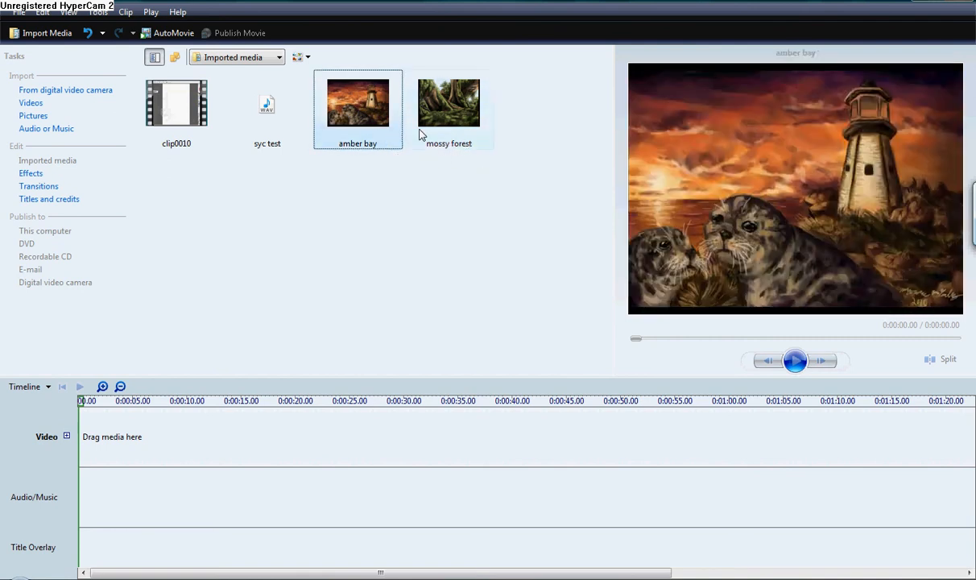
{"action": "left_click", "coordinate": [420, 136]}
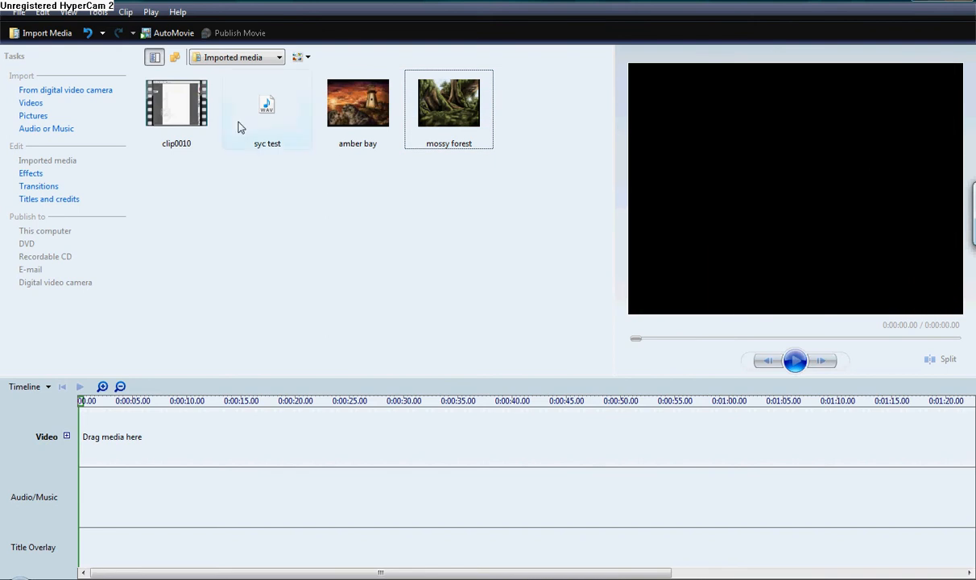
{"action": "left_click", "coordinate": [171, 134]}
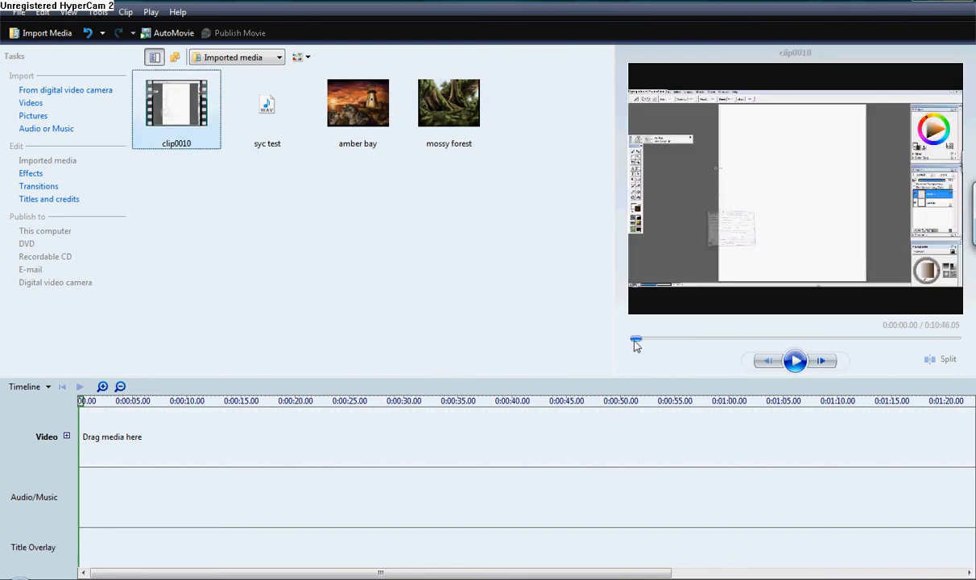
{"action": "left_click_drag", "start_coordinate": [636, 338], "coordinate": [630, 313]}
{"action": "left_click", "coordinate": [888, 339]}
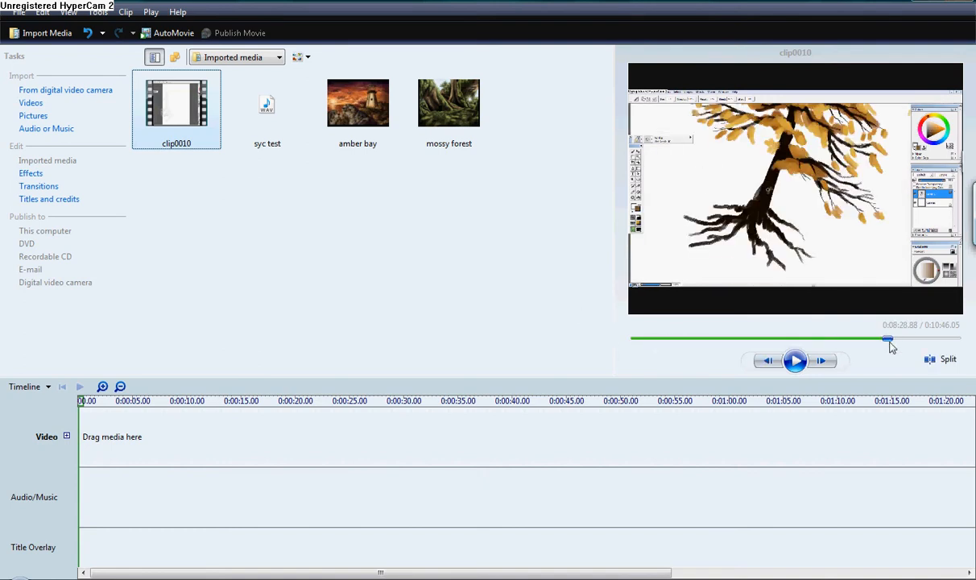
{"action": "left_click_drag", "start_coordinate": [892, 347], "coordinate": [491, 309]}
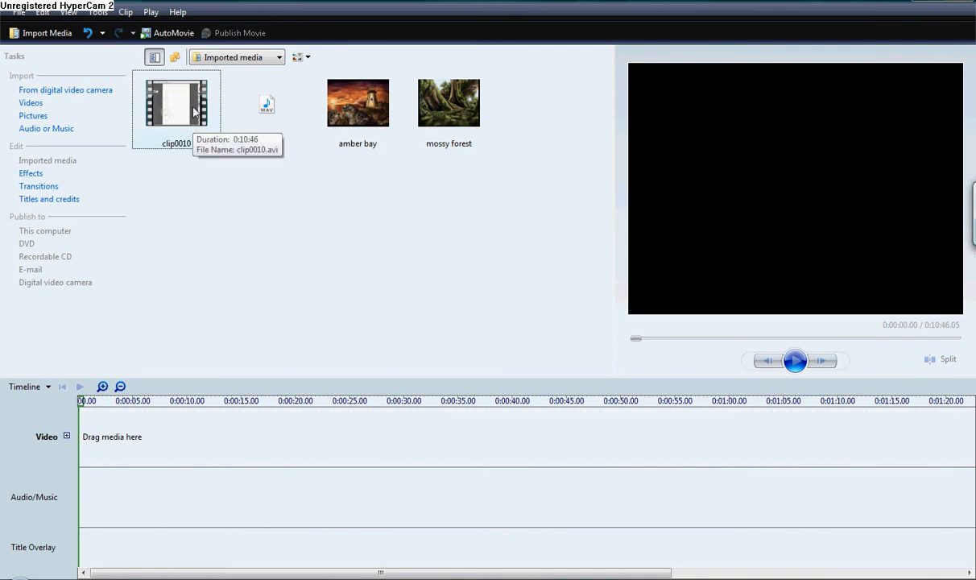
Place the amber bay picture on the Video track, followed by the mossy forest picture
{"action": "left_click_drag", "start_coordinate": [337, 110], "coordinate": [192, 451]}
{"action": "left_click_drag", "start_coordinate": [417, 89], "coordinate": [414, 414]}
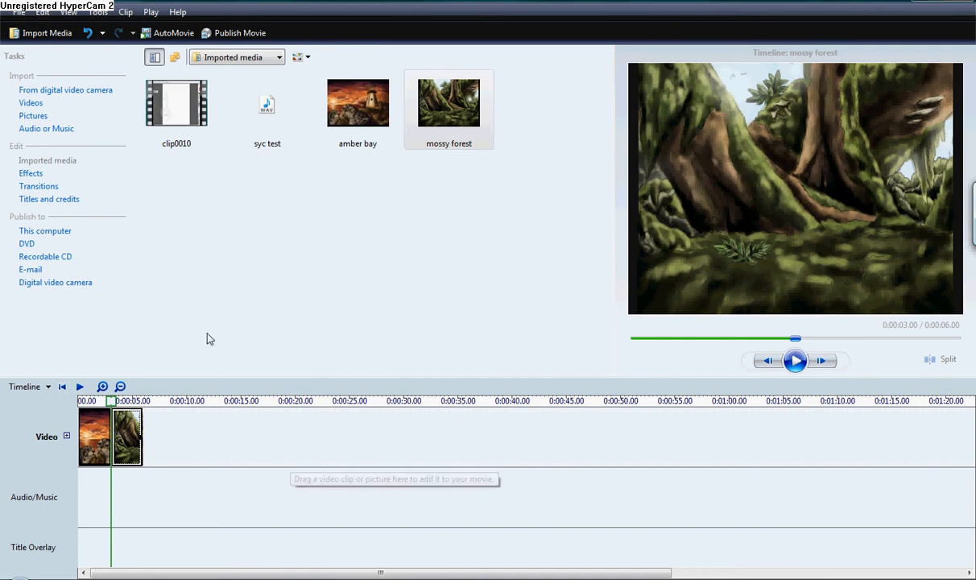
View the two clips as a storyboard, and return to the timeline view
{"action": "left_click", "coordinate": [49, 388]}
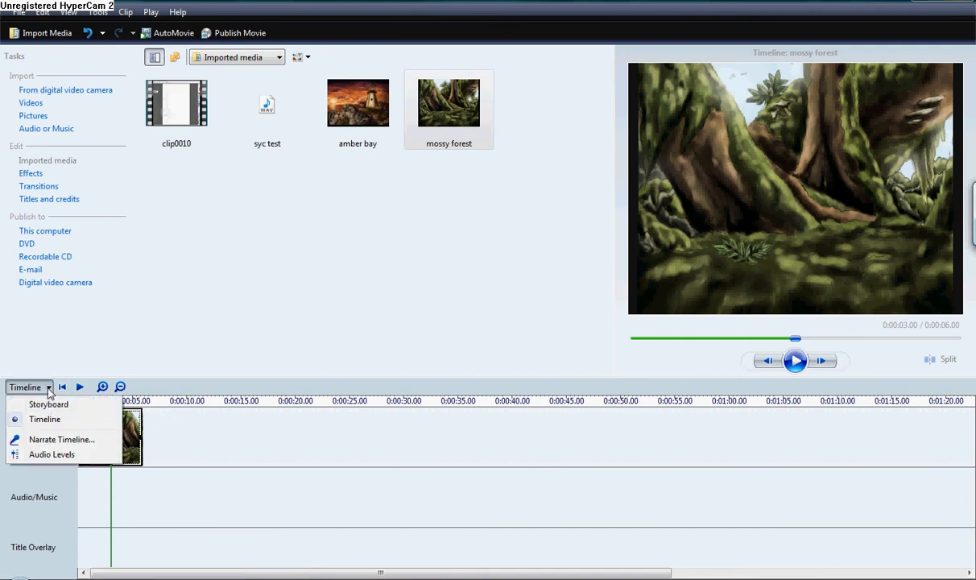
{"action": "left_click", "coordinate": [49, 404]}
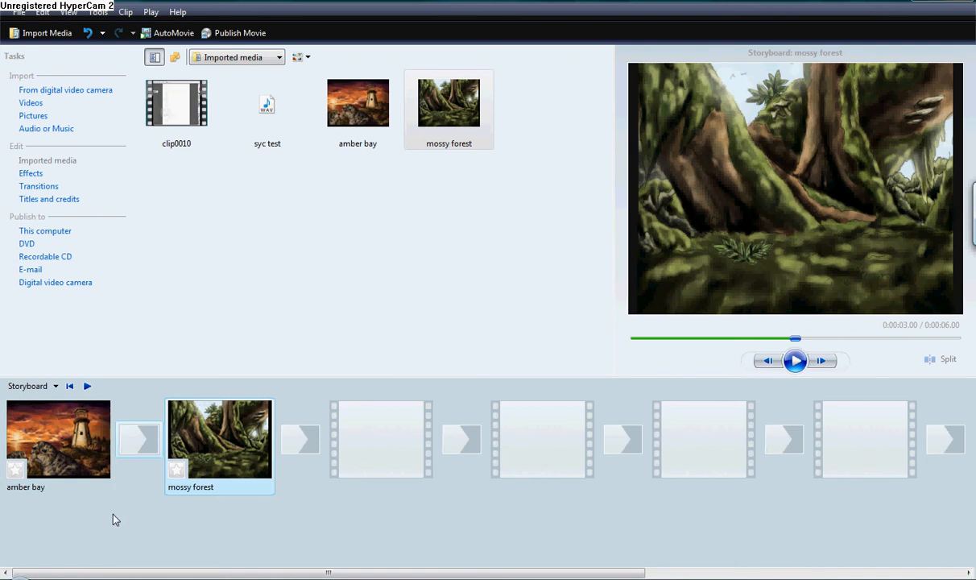
{"action": "left_click", "coordinate": [44, 386]}
{"action": "left_click", "coordinate": [54, 420]}
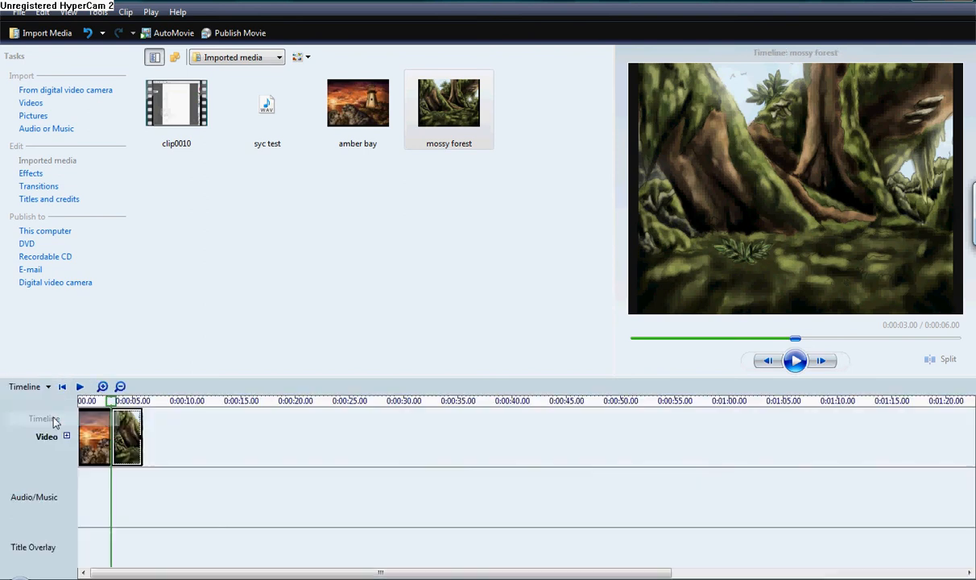
Enlarge the timeline scale by three levels and examine the amber bay and mossy forest clips from the start of the movie
{"action": "left_click", "coordinate": [102, 387]}
{"action": "left_click", "coordinate": [102, 387]}
{"action": "left_click", "coordinate": [102, 386]}
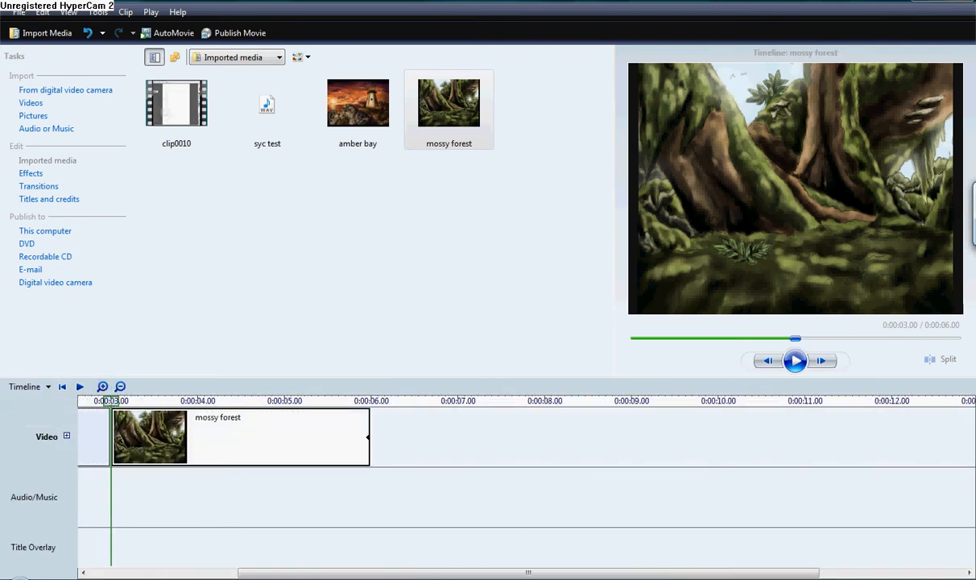
{"action": "left_click_drag", "start_coordinate": [277, 573], "coordinate": [63, 567]}
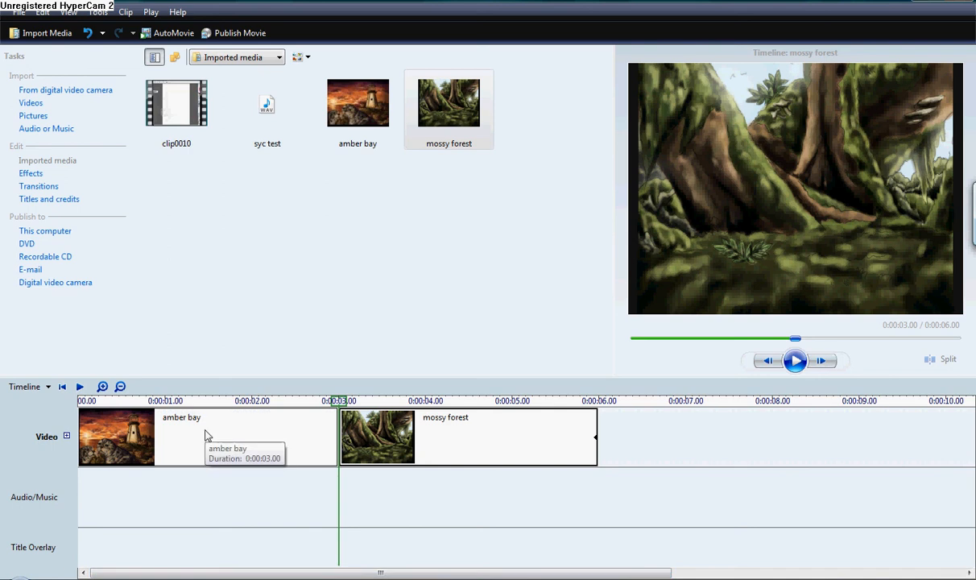
{"action": "left_click", "coordinate": [181, 423]}
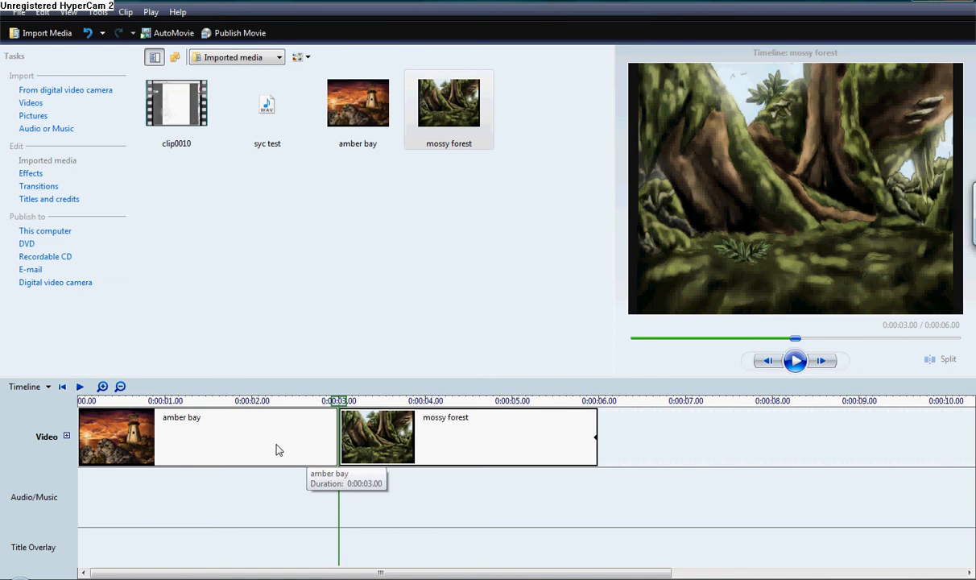
Stretch the amber bay clip to about 5.57 seconds, and trim it down to about 1.2 seconds
{"action": "left_click", "coordinate": [262, 424]}
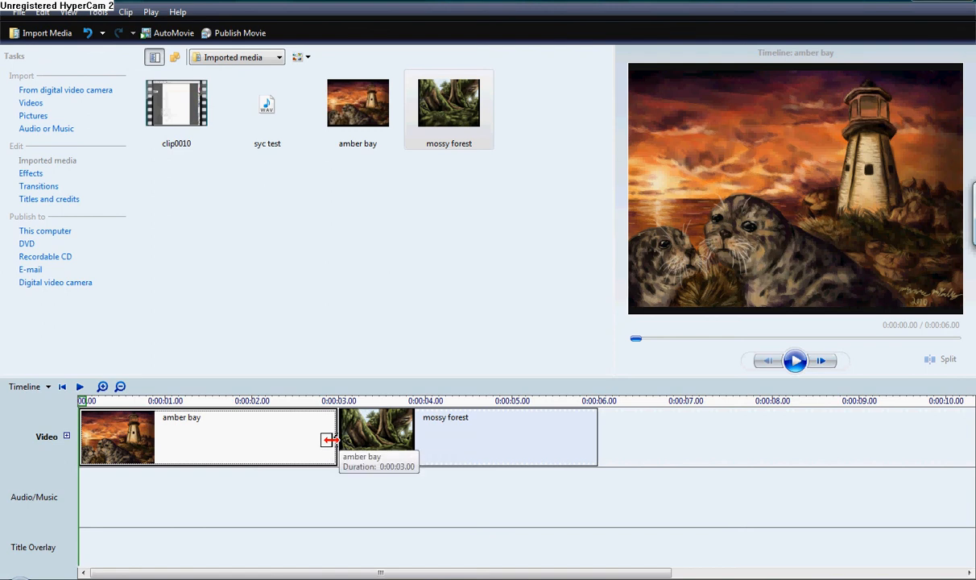
{"action": "left_click_drag", "start_coordinate": [335, 438], "coordinate": [562, 427]}
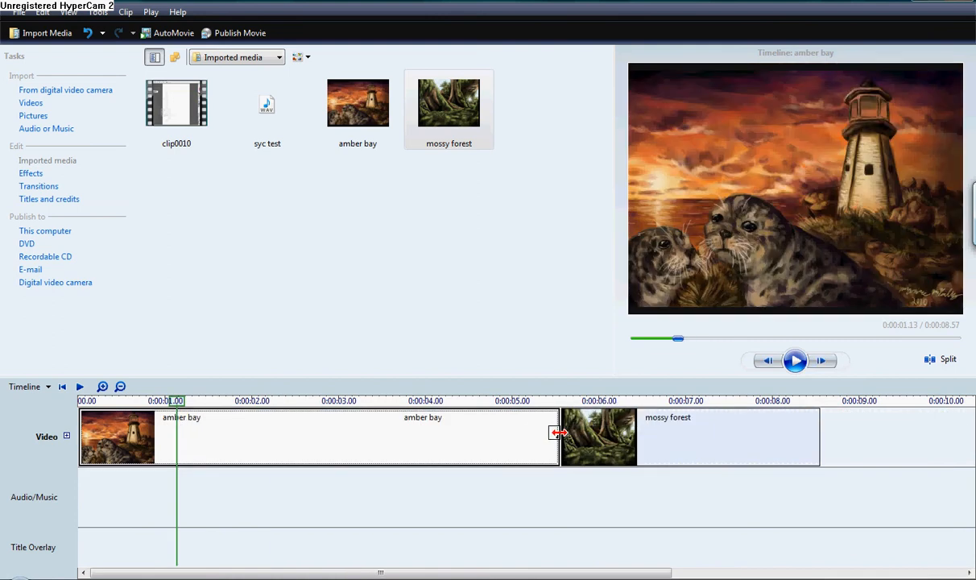
{"action": "left_click", "coordinate": [129, 436]}
{"action": "key", "text": "Delete"}
{"action": "key", "text": "ctrl+z"}
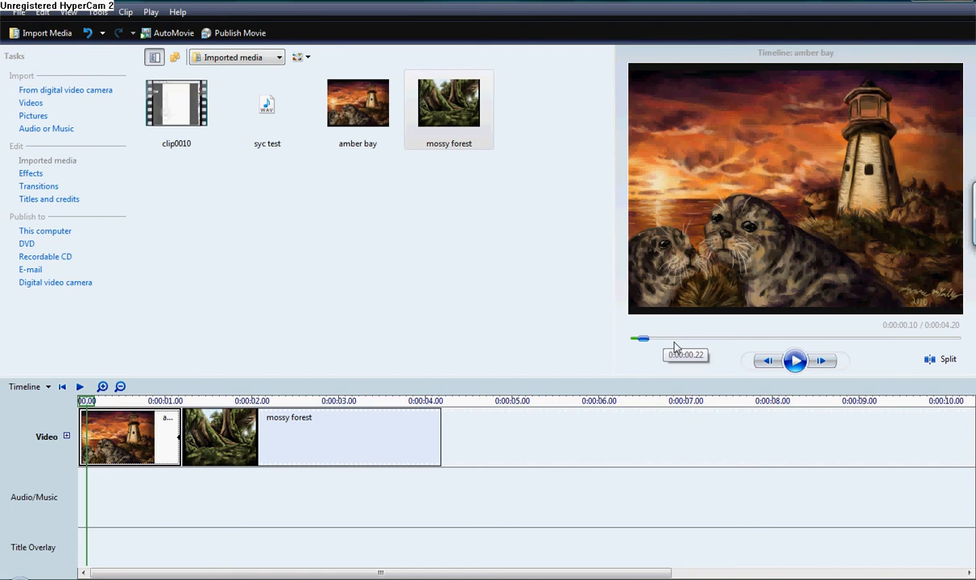
Play the movie to preview the shortened amber bay clip and its change to the mossy forest clip
{"action": "left_click", "coordinate": [796, 362]}
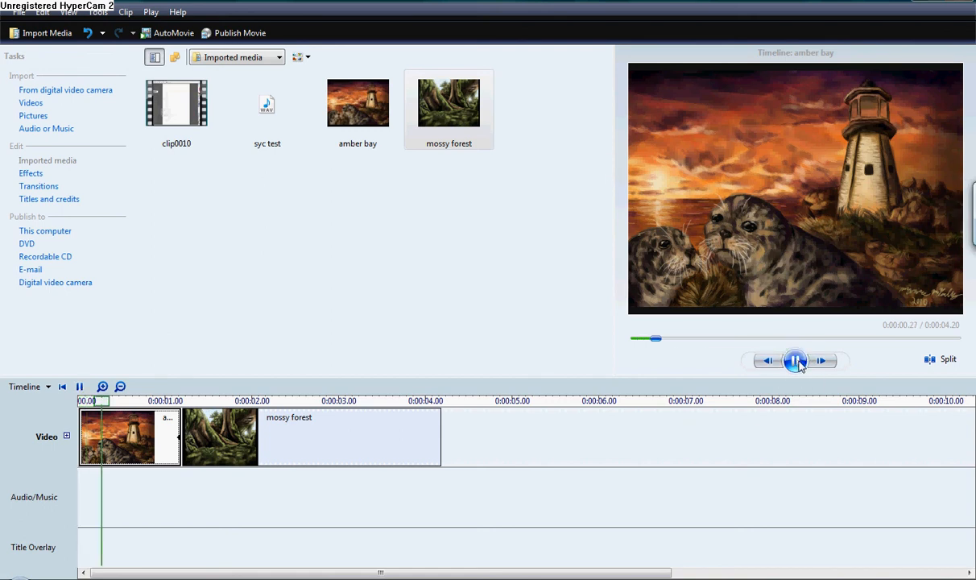
{"action": "left_click", "coordinate": [798, 361]}
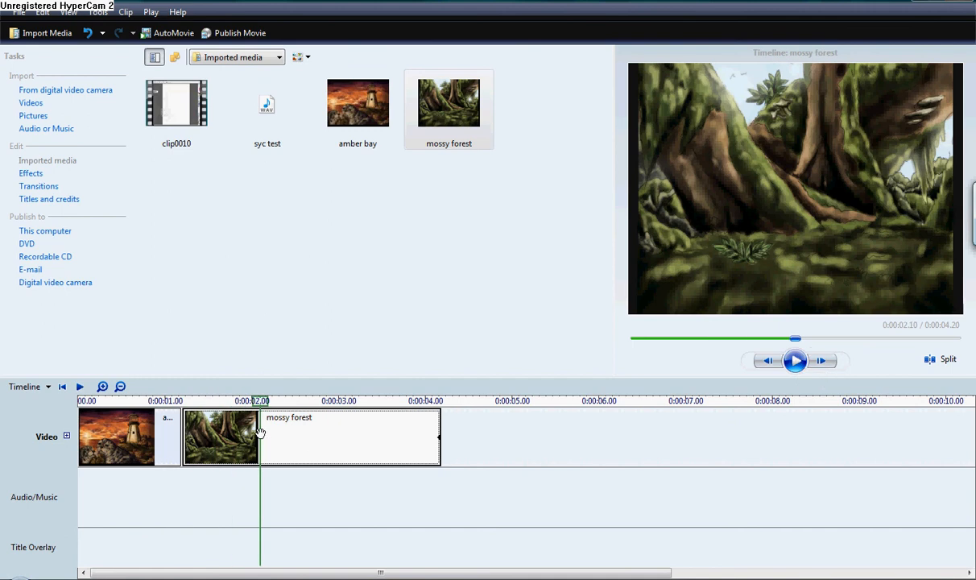
{"action": "left_click", "coordinate": [169, 413]}
{"action": "left_click", "coordinate": [792, 361]}
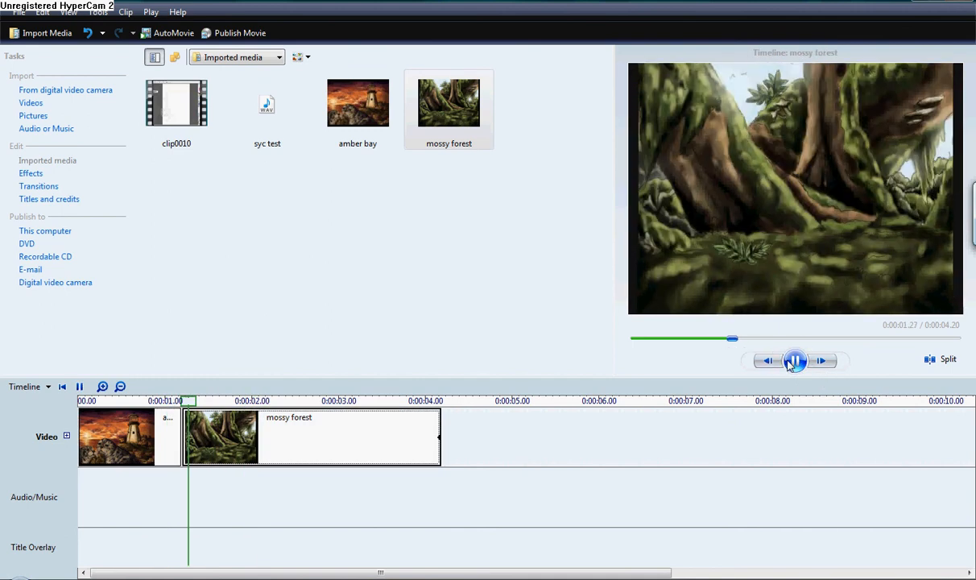
{"action": "left_click", "coordinate": [791, 362]}
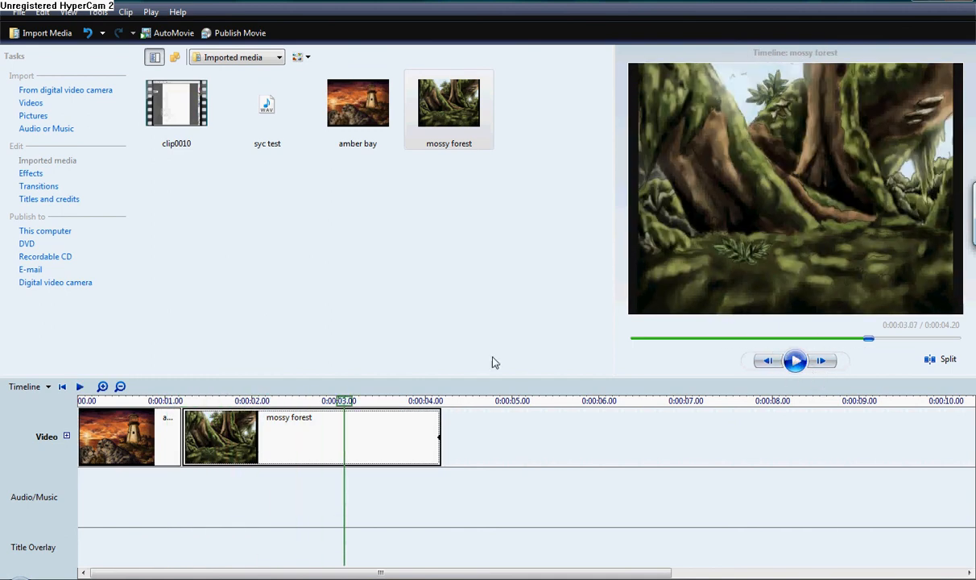
Show the Transitions collection and browse through the available transitions
{"action": "left_click", "coordinate": [120, 387]}
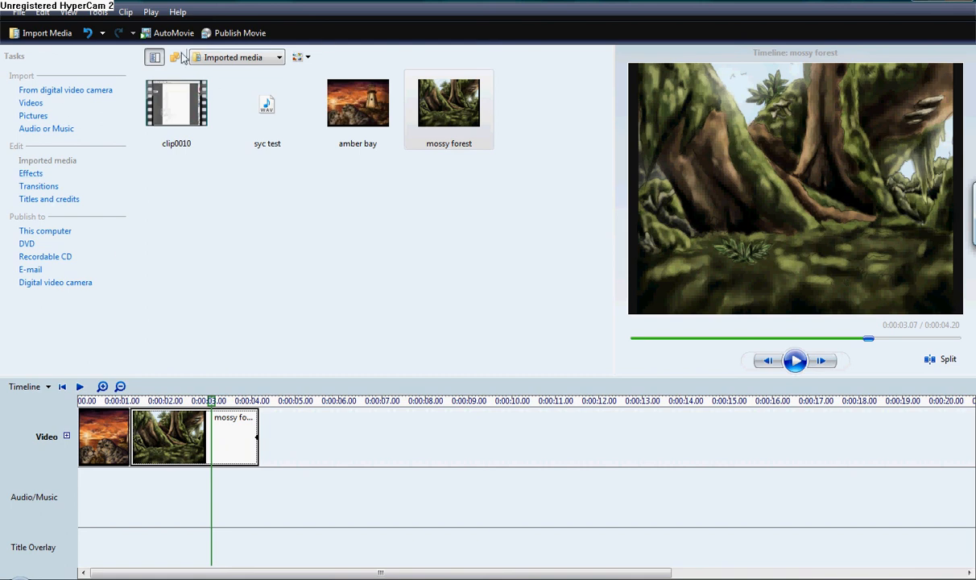
{"action": "left_click", "coordinate": [254, 56]}
{"action": "left_click", "coordinate": [340, 154]}
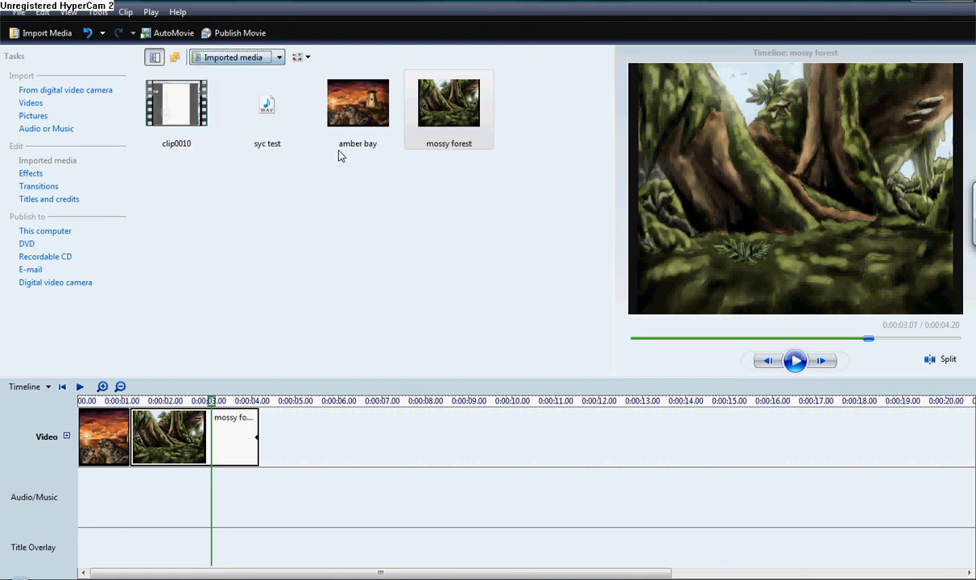
{"action": "left_click", "coordinate": [253, 57]}
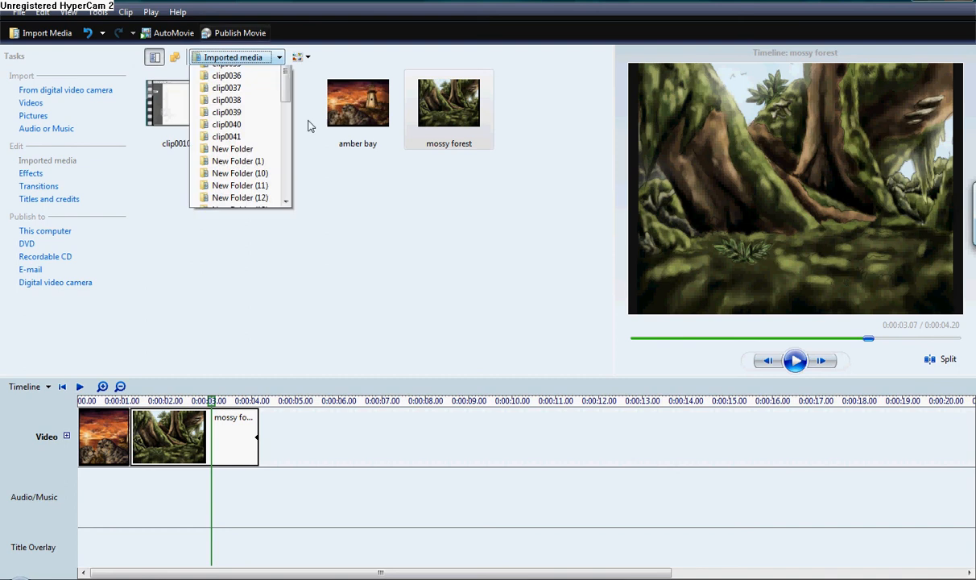
{"action": "scroll", "coordinate": [271, 95], "scroll_direction": "up", "scroll_amount": 1}
{"action": "left_click", "coordinate": [258, 87]}
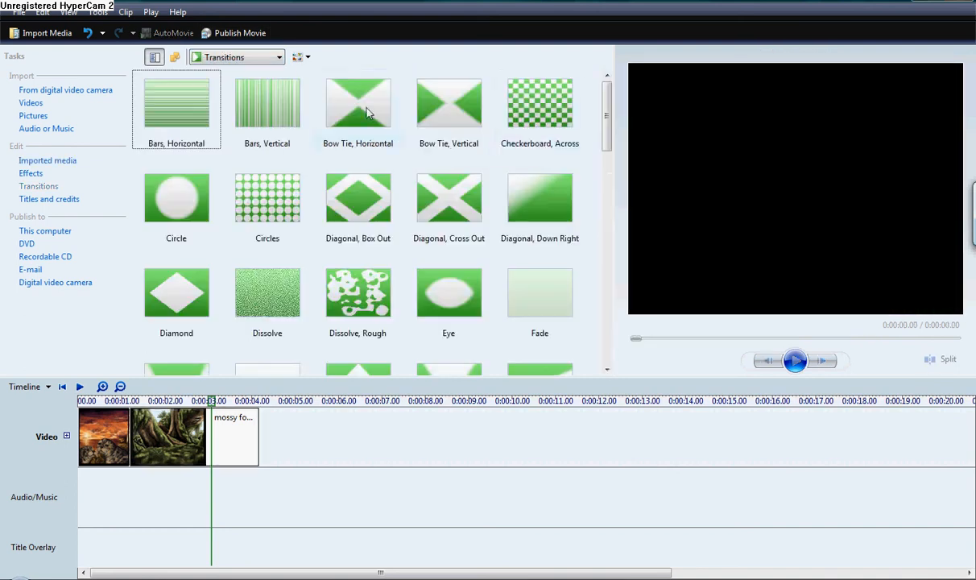
{"action": "left_click_drag", "start_coordinate": [607, 97], "coordinate": [617, 315]}
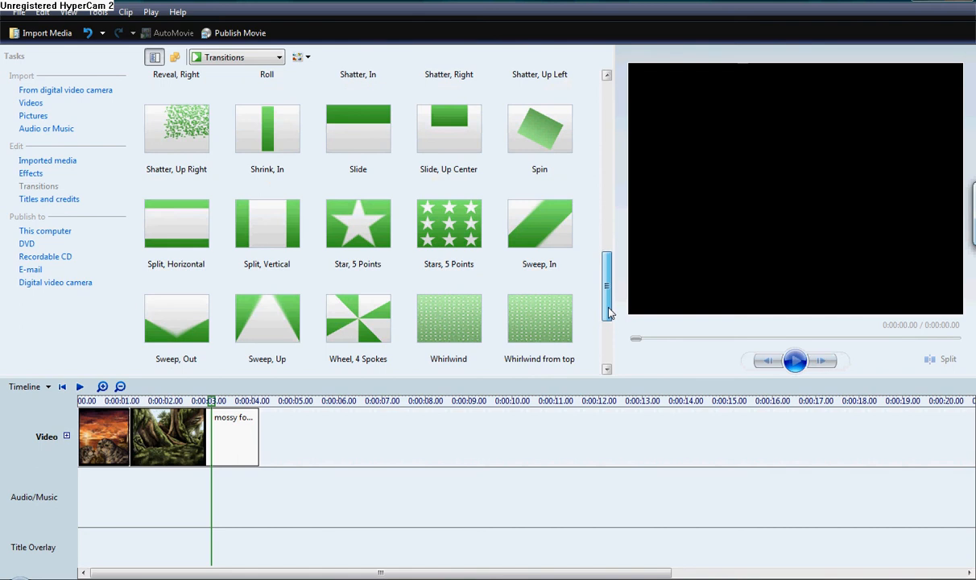
Lengthen the amber bay clip to about 2.17 seconds and place the Star, 5 Points transition between it and the mossy forest clip
{"action": "left_click", "coordinate": [102, 387]}
{"action": "left_click_drag", "start_coordinate": [284, 573], "coordinate": [195, 578]}
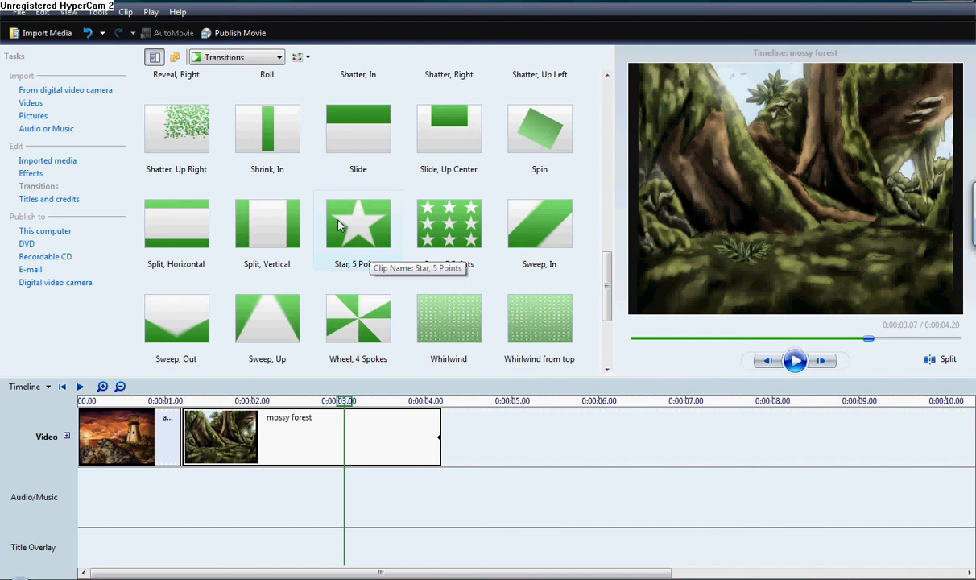
{"action": "left_click", "coordinate": [260, 60]}
{"action": "left_click", "coordinate": [404, 177]}
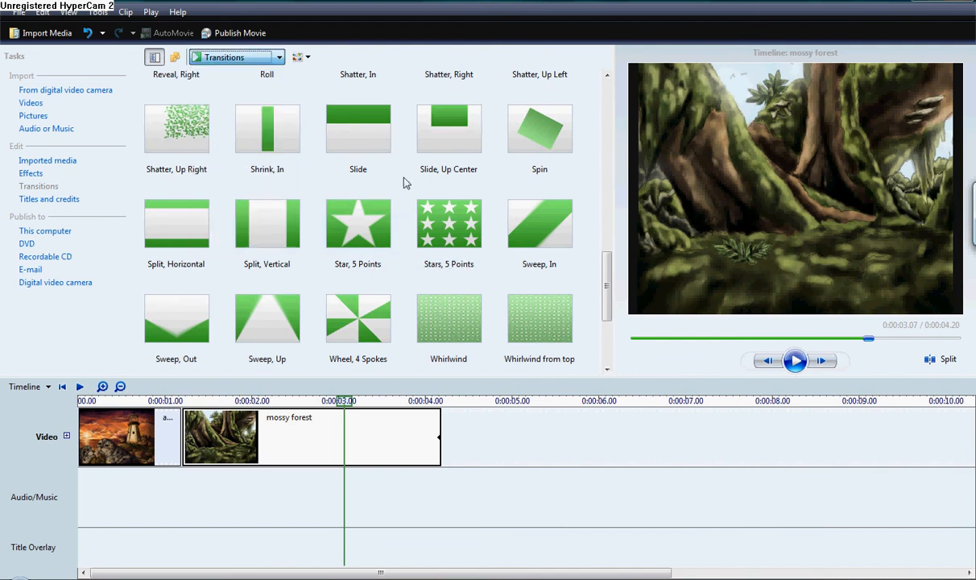
{"action": "left_click_drag", "start_coordinate": [366, 230], "coordinate": [180, 435]}
{"action": "left_click", "coordinate": [346, 243]}
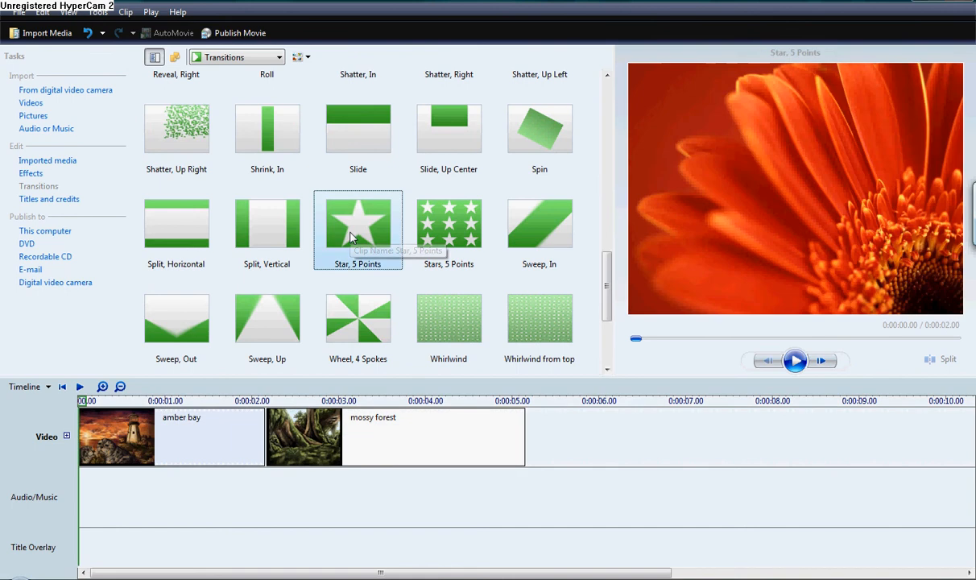
{"action": "left_click_drag", "start_coordinate": [347, 243], "coordinate": [284, 430]}
Preview the Star, 5 Points transition from shortly before it starts, and remove it from the timeline
{"action": "left_click", "coordinate": [150, 420]}
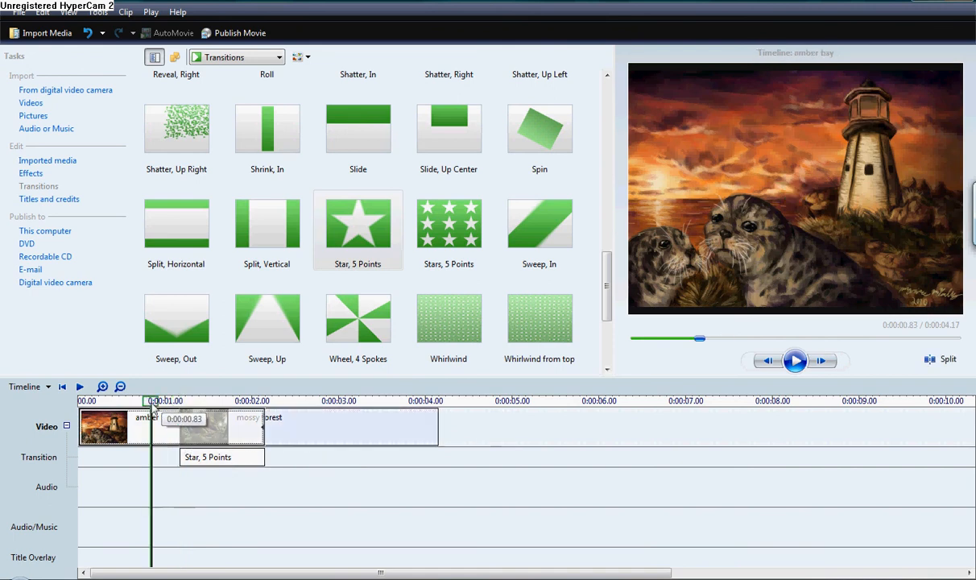
{"action": "left_click", "coordinate": [796, 361]}
{"action": "left_click", "coordinate": [231, 464]}
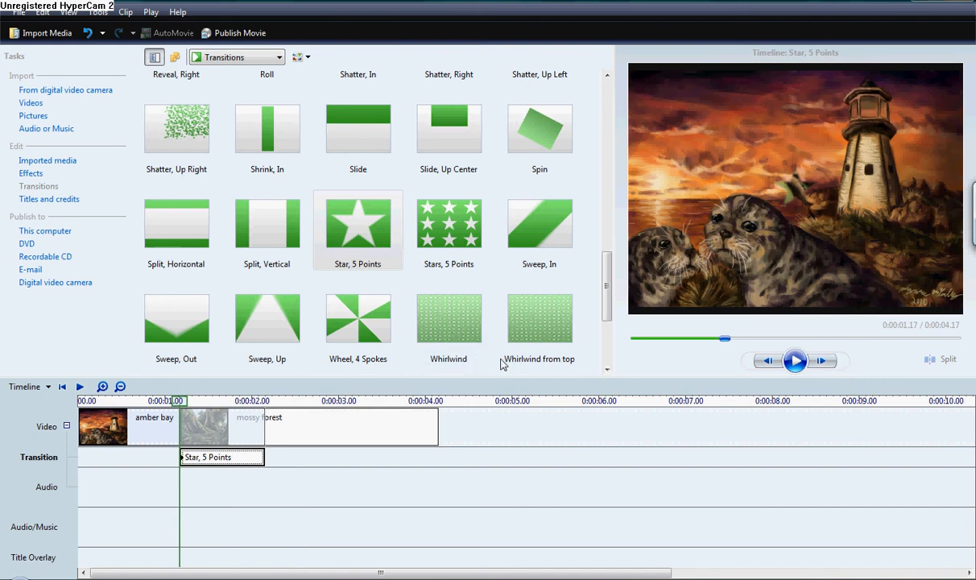
{"action": "key", "text": "Delete"}
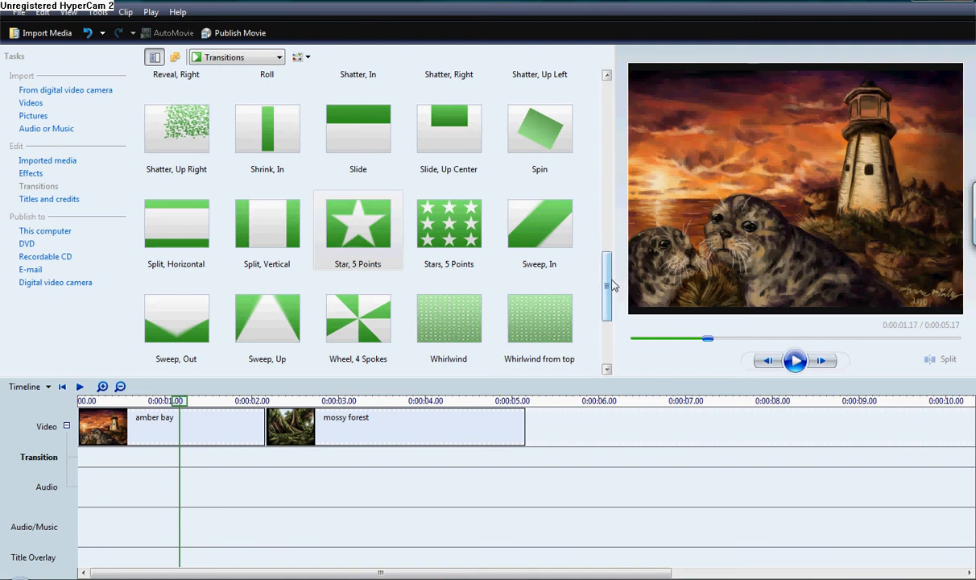
Place the Flip transition between the amber bay and mossy forest clips and preview it
{"action": "left_click_drag", "start_coordinate": [609, 281], "coordinate": [604, 190]}
{"action": "left_click_drag", "start_coordinate": [338, 147], "coordinate": [299, 427]}
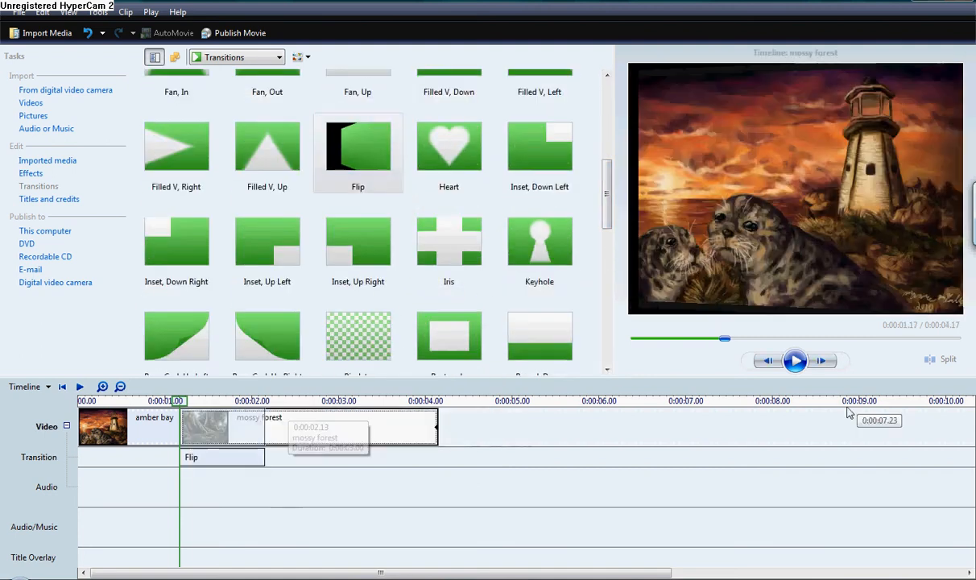
{"action": "left_click", "coordinate": [795, 361]}
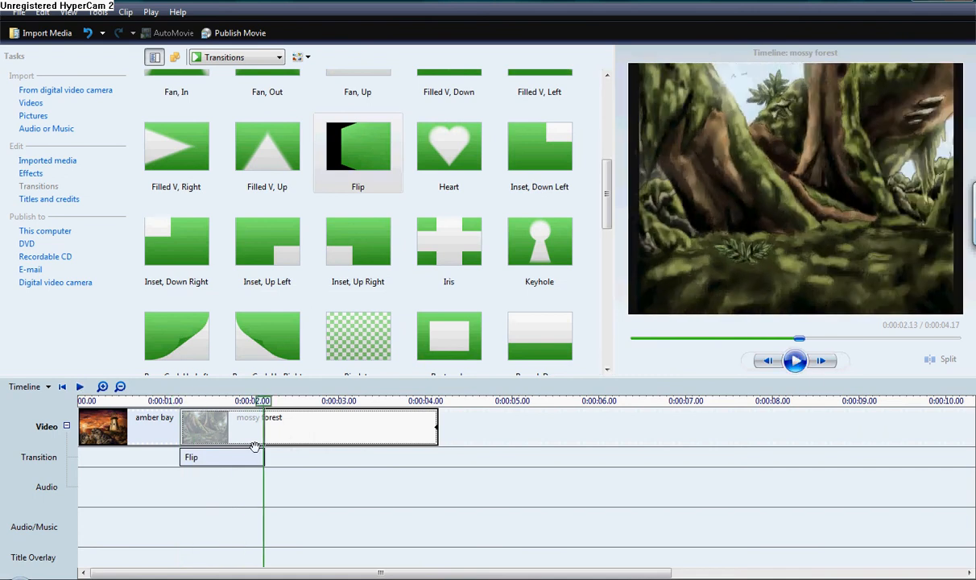
Shorten the Flip transition so it starts at about 1.90 seconds, and play it back
{"action": "left_click", "coordinate": [233, 457]}
{"action": "left_click_drag", "start_coordinate": [182, 458], "coordinate": [244, 457]}
{"action": "left_click", "coordinate": [809, 357]}
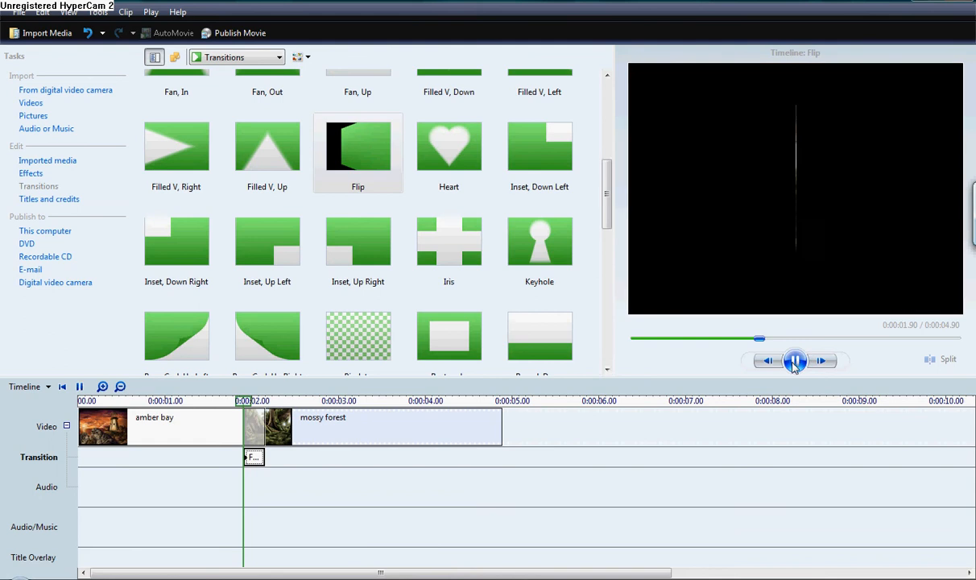
Remove the Flip transition from between the two clips
{"action": "left_click", "coordinate": [254, 459]}
{"action": "key", "text": "Delete"}
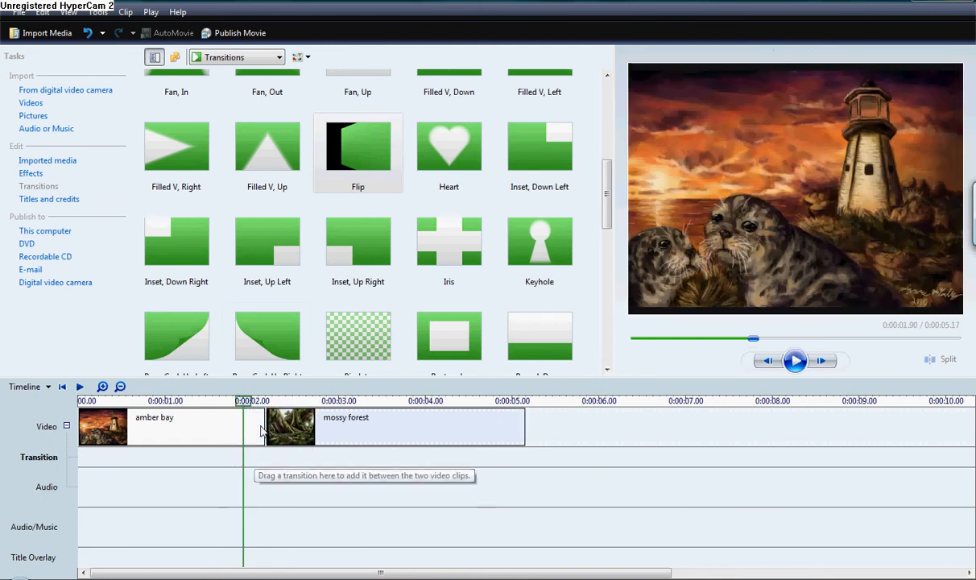
{"action": "left_click", "coordinate": [287, 419]}
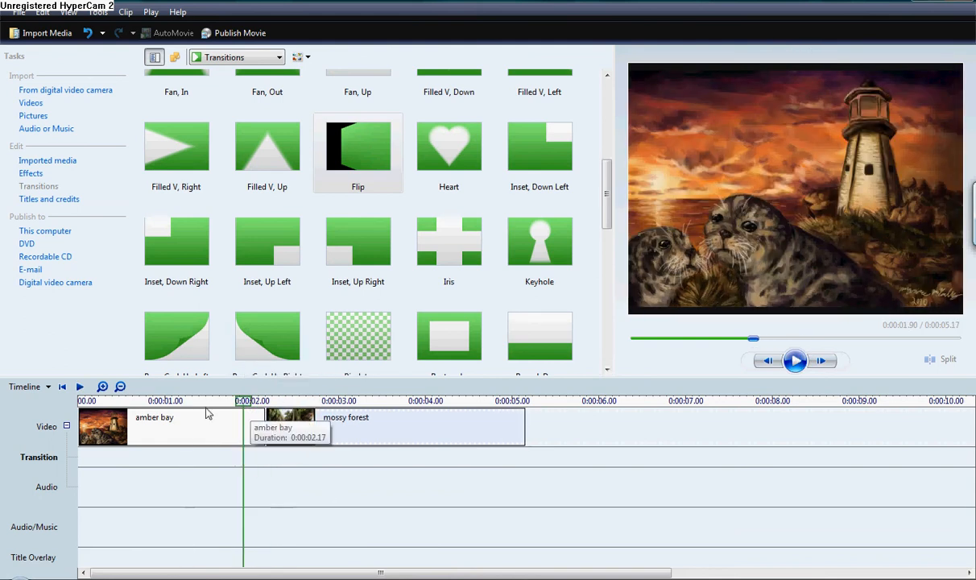
{"action": "left_click", "coordinate": [318, 577]}
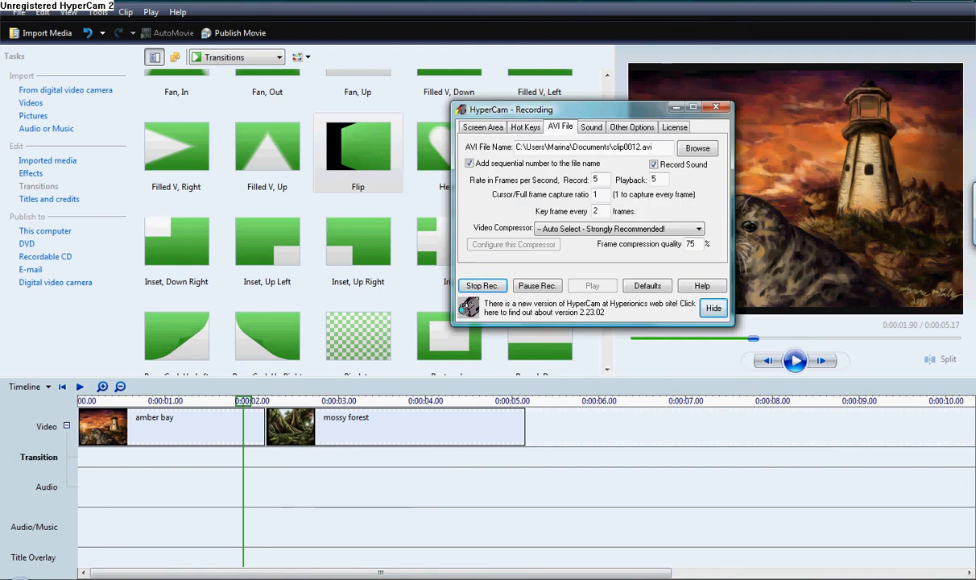
{"action": "left_click", "coordinate": [248, 577]}
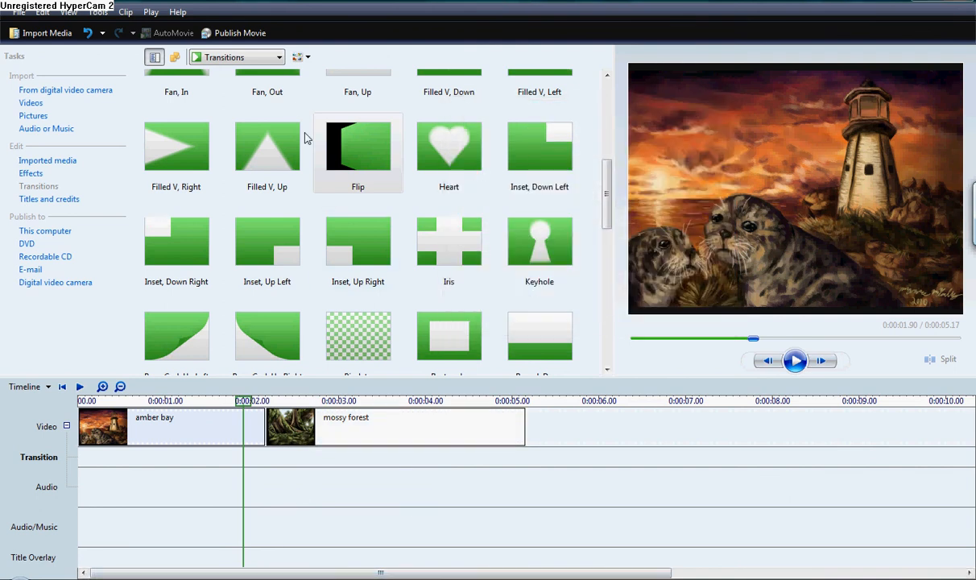
Apply the Hue, Cycles Entire Color Spectrum effect from the Effects collection to the amber bay clip, and preview it
{"action": "left_click", "coordinate": [251, 57]}
{"action": "scroll", "coordinate": [286, 129], "scroll_direction": "up", "scroll_amount": 2}
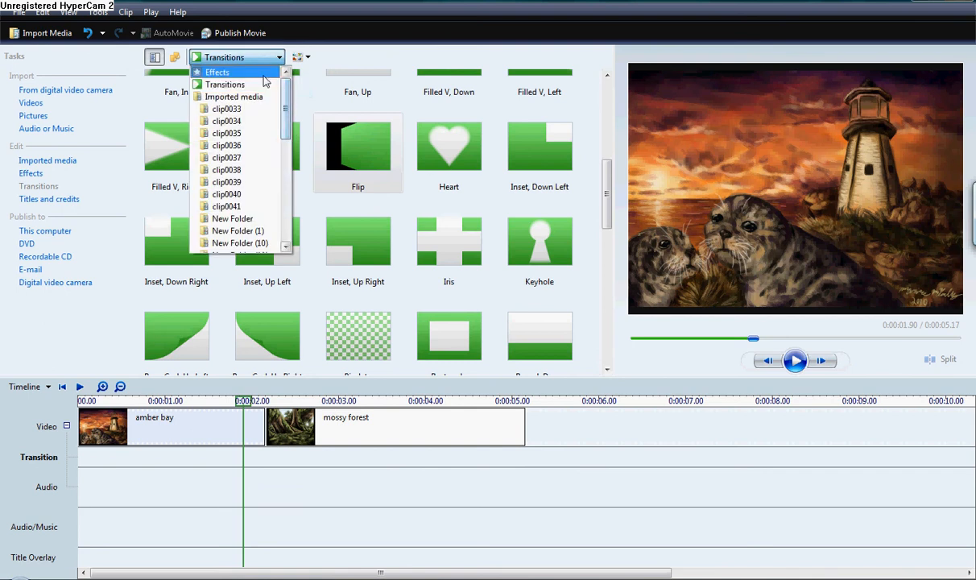
{"action": "left_click", "coordinate": [225, 71]}
{"action": "mouse_move", "coordinate": [612, 135]}
{"action": "left_mouse_down"}
{"action": "mouse_move", "coordinate": [620, 335]}
{"action": "mouse_move", "coordinate": [609, 278]}
{"action": "mouse_move", "coordinate": [613, 307]}
{"action": "mouse_move", "coordinate": [622, 148]}
{"action": "left_mouse_up"}
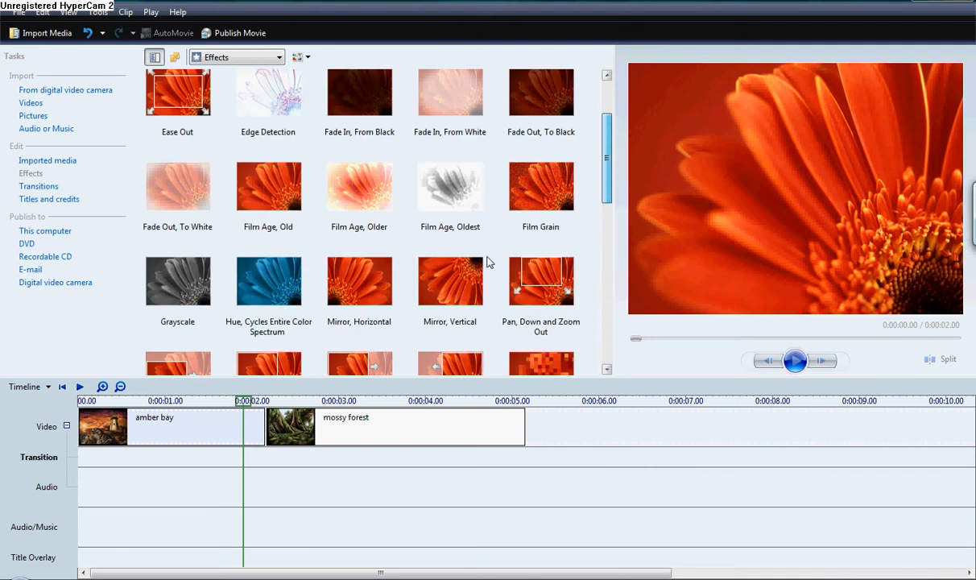
{"action": "left_click_drag", "start_coordinate": [249, 264], "coordinate": [173, 452]}
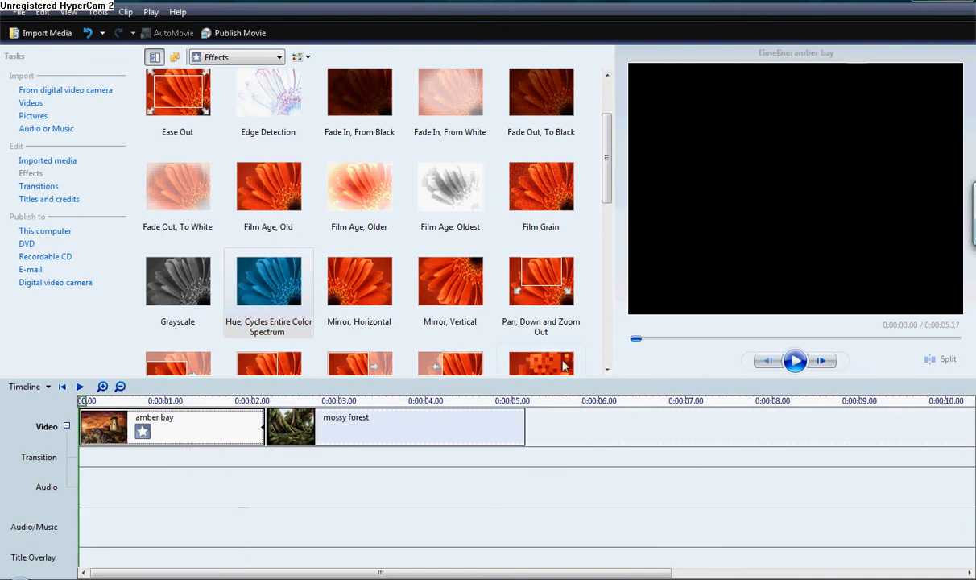
{"action": "left_click", "coordinate": [796, 361]}
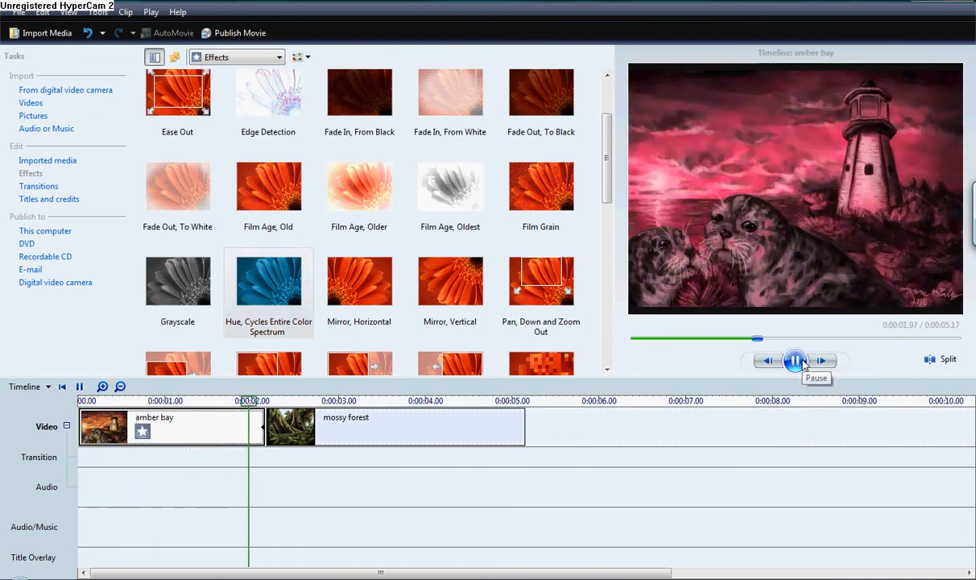
{"action": "left_click", "coordinate": [803, 365]}
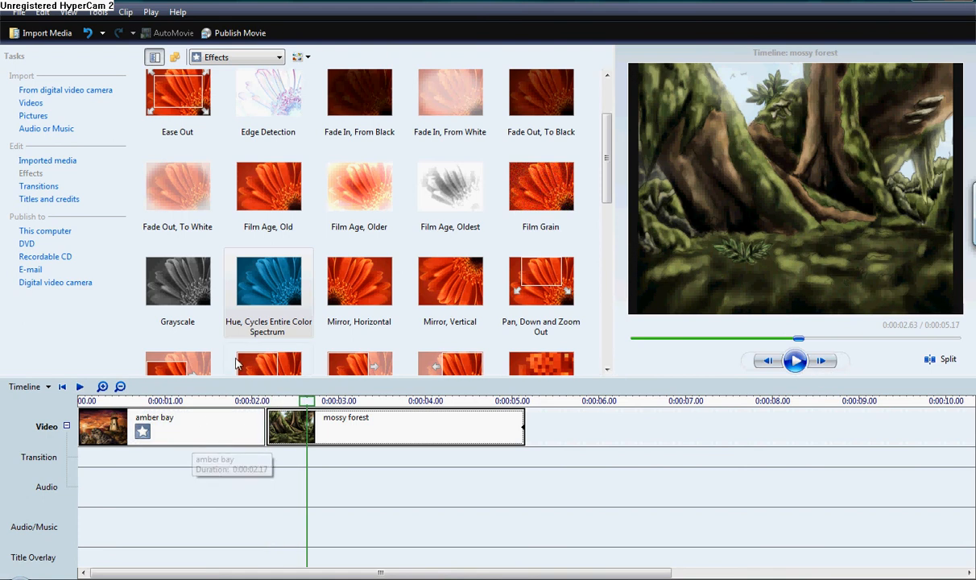
Add the Pan, Down and Zoom Out effect to the amber bay clip and play the clip
{"action": "scroll", "coordinate": [363, 241], "scroll_direction": "down", "scroll_amount": 5}
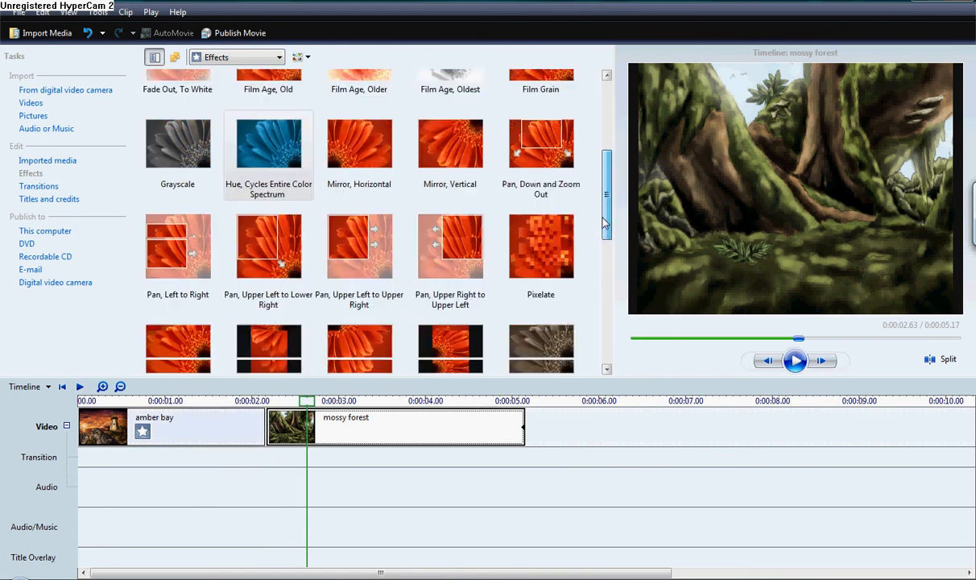
{"action": "scroll", "coordinate": [241, 306], "scroll_direction": "up", "scroll_amount": 5}
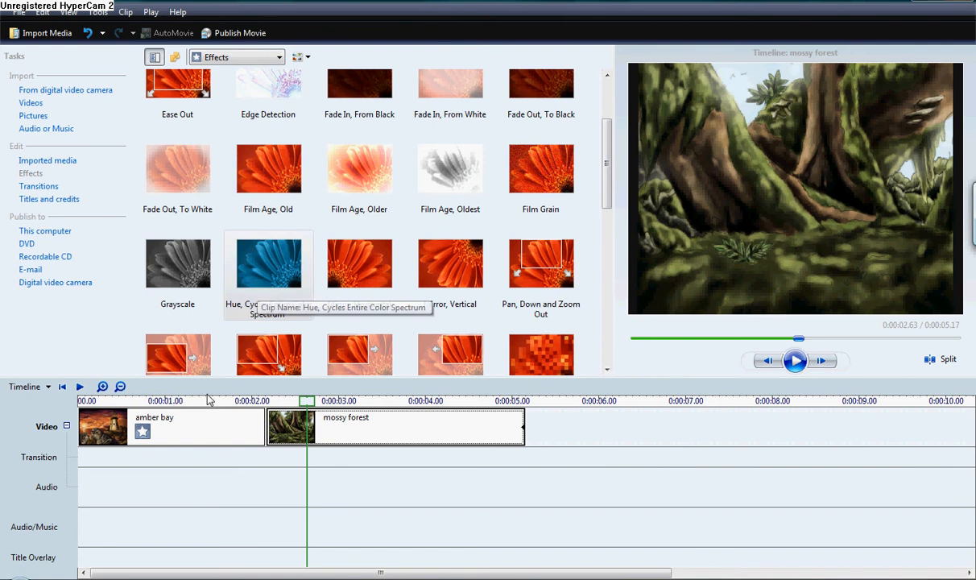
{"action": "left_click_drag", "start_coordinate": [535, 266], "coordinate": [145, 459]}
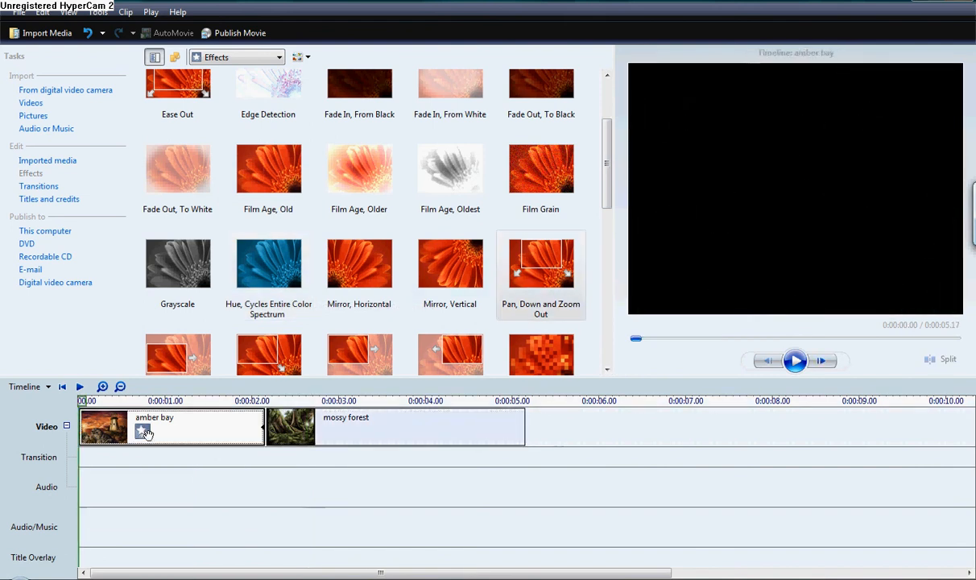
{"action": "left_click", "coordinate": [795, 361]}
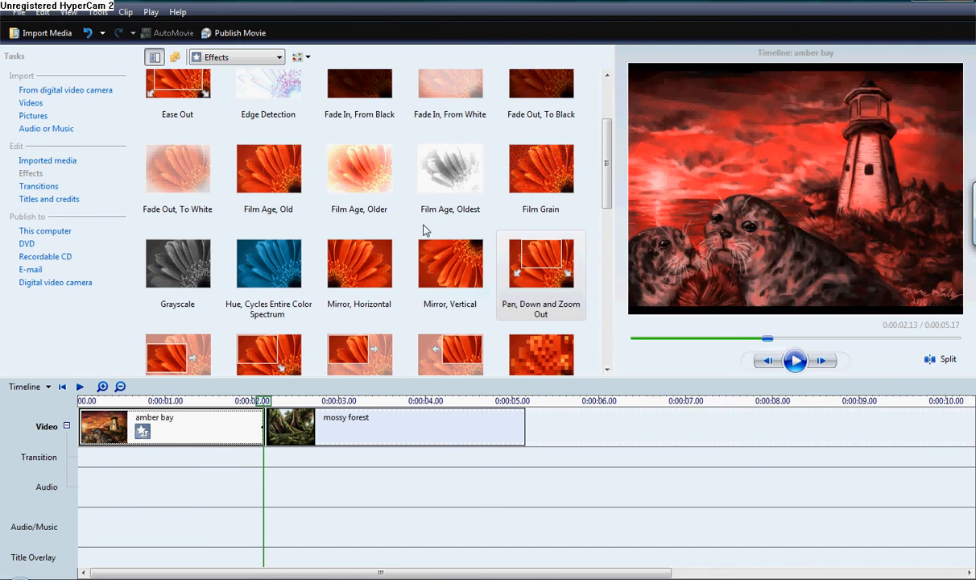
Try removing both the Hue and Pan, Down and Zoom Out effects from the amber bay clip, cancelling the change
{"action": "right_click", "coordinate": [188, 427]}
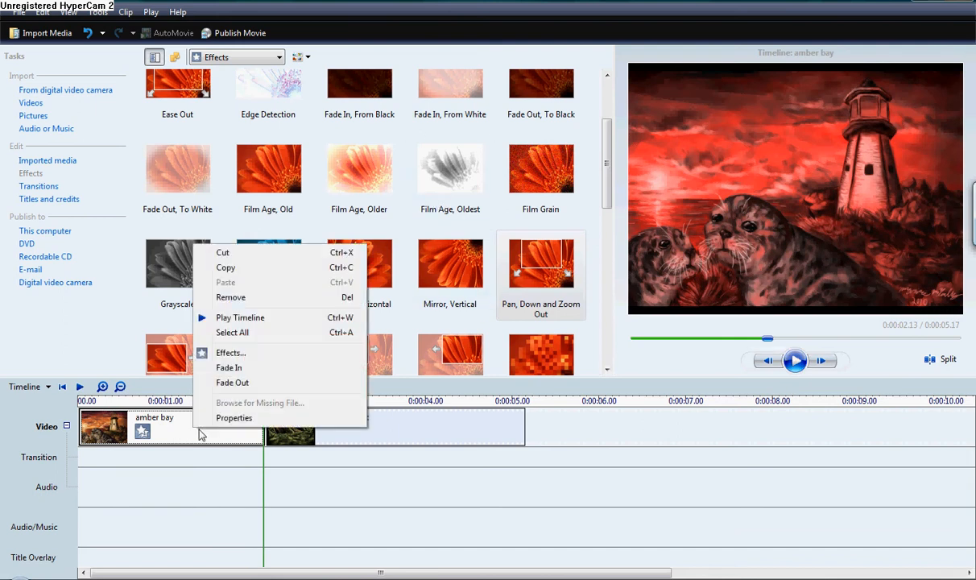
{"action": "left_click", "coordinate": [295, 353]}
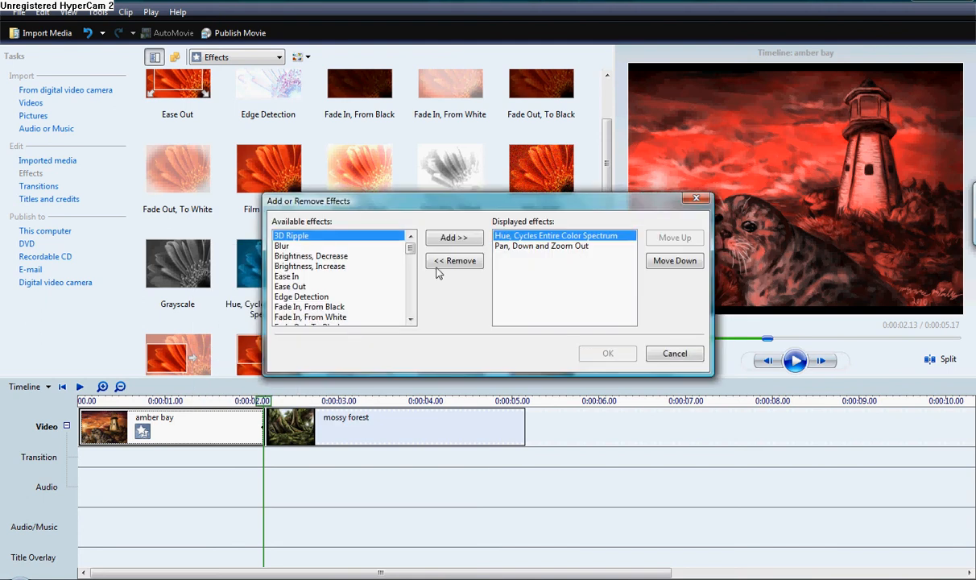
{"action": "double_click", "coordinate": [442, 264]}
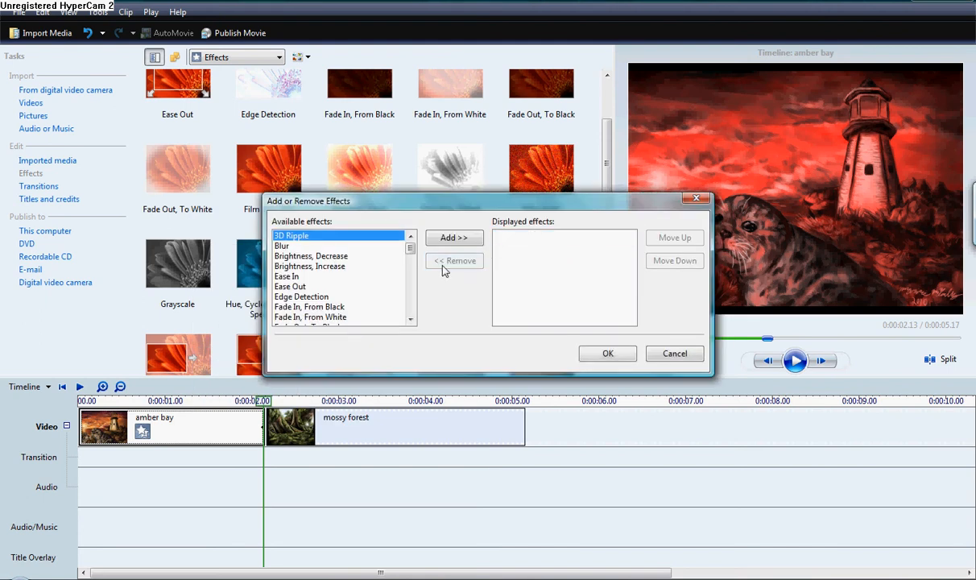
{"action": "left_click", "coordinate": [659, 355]}
Remove the mossy forest and amber bay clips from the timeline
{"action": "left_click", "coordinate": [322, 431]}
{"action": "key", "text": "Delete"}
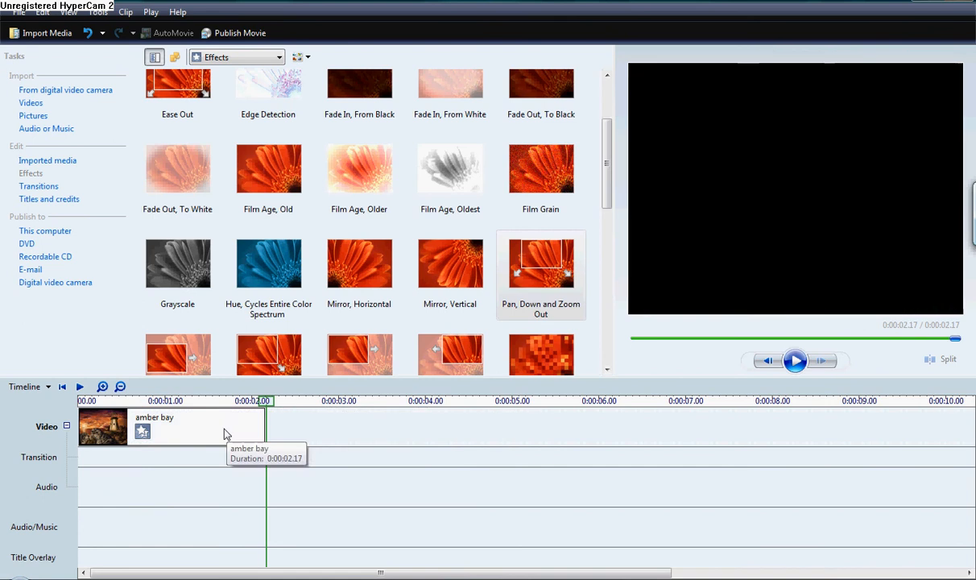
{"action": "left_click", "coordinate": [226, 433]}
{"action": "key", "text": "Delete"}
Place clip0010 from the imported media on the video track and show a longer stretch of the timeline
{"action": "left_click", "coordinate": [263, 59]}
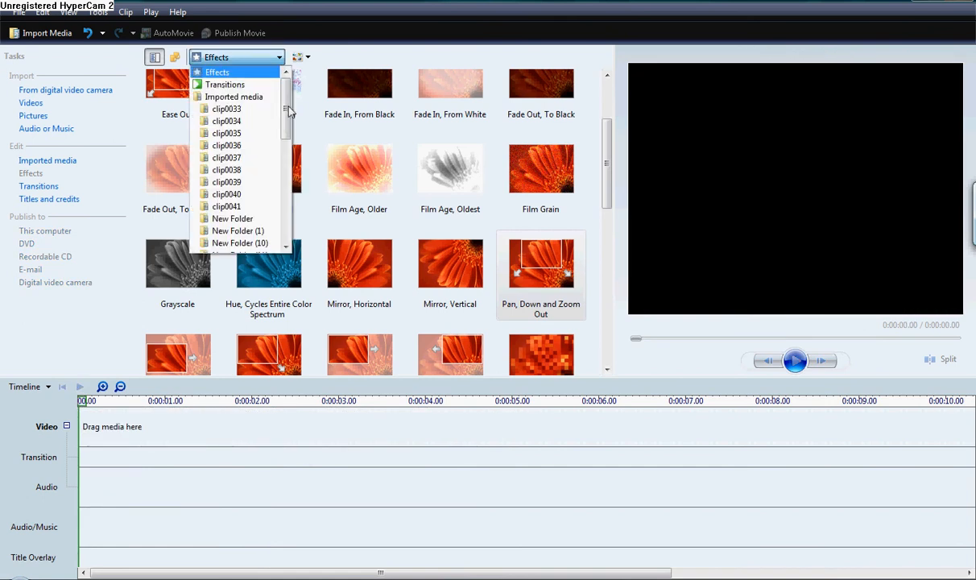
{"action": "left_click", "coordinate": [233, 97]}
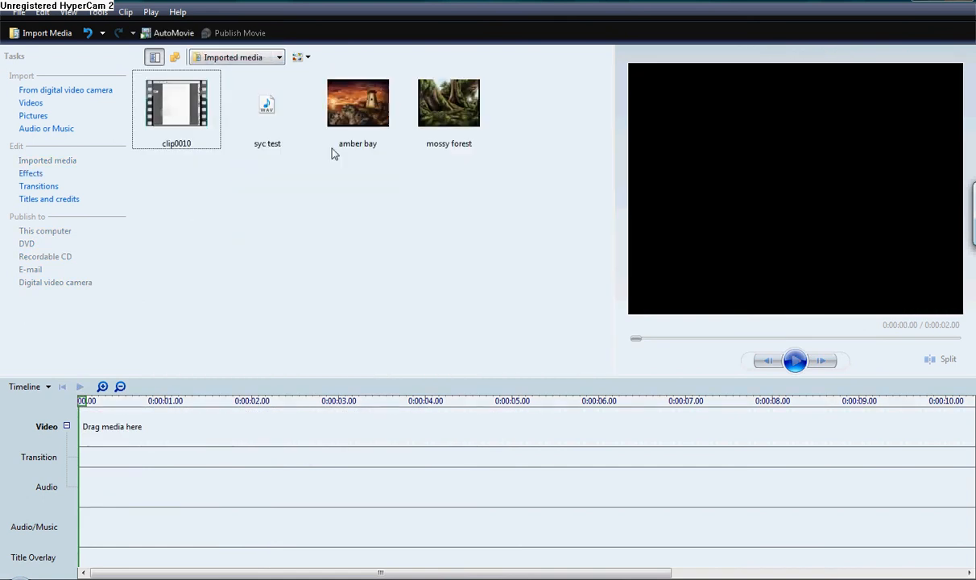
{"action": "left_click", "coordinate": [189, 131]}
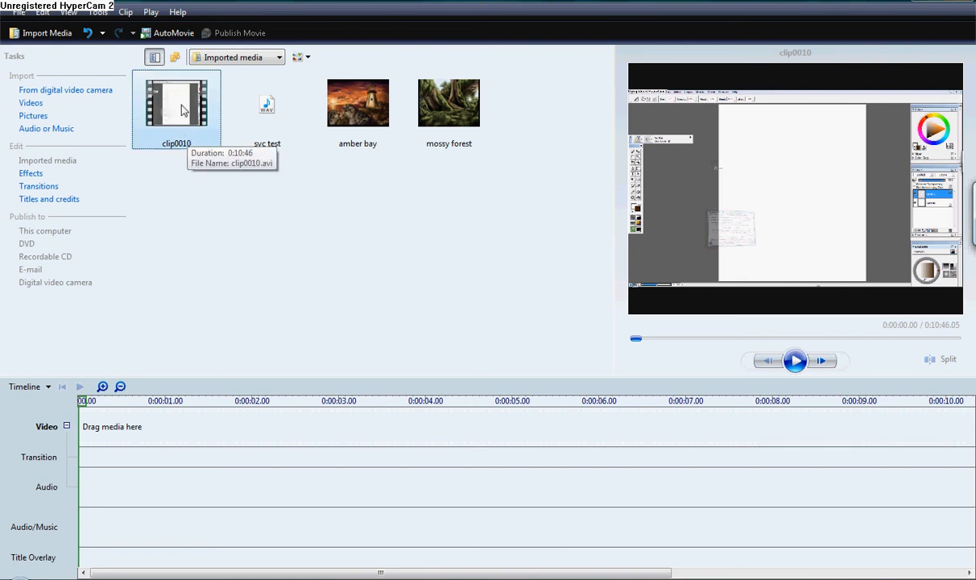
{"action": "left_click_drag", "start_coordinate": [186, 120], "coordinate": [193, 425]}
{"action": "left_click", "coordinate": [120, 386]}
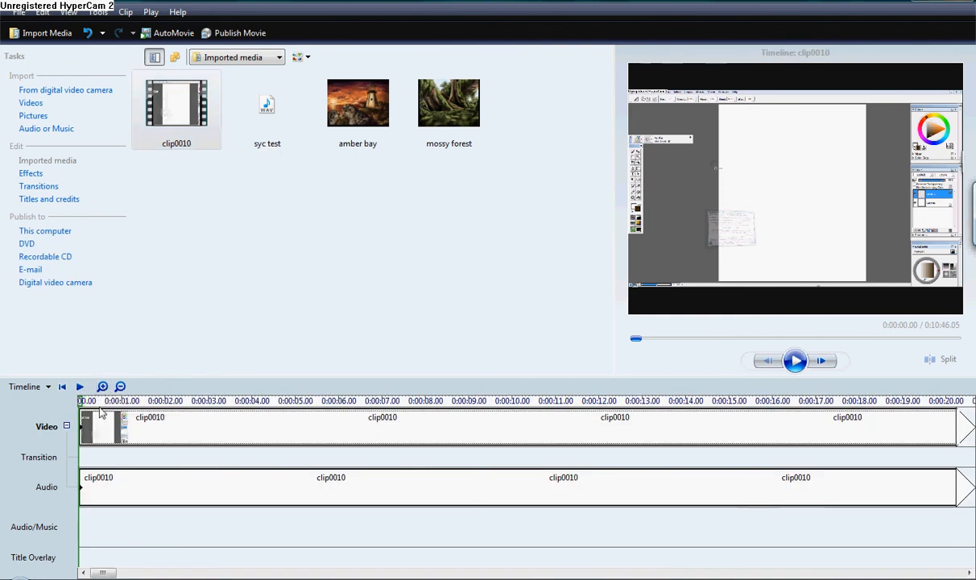
Play part of clip0010 and scrub through its first 20 seconds to preview different moments
{"action": "left_click", "coordinate": [95, 401]}
{"action": "left_click", "coordinate": [183, 402]}
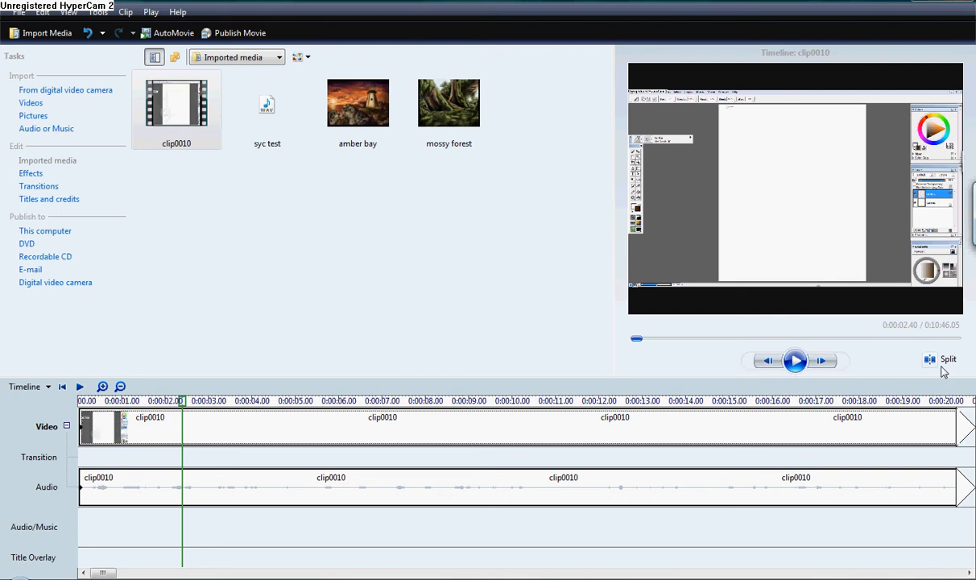
{"action": "left_click", "coordinate": [801, 360]}
{"action": "left_click", "coordinate": [801, 360]}
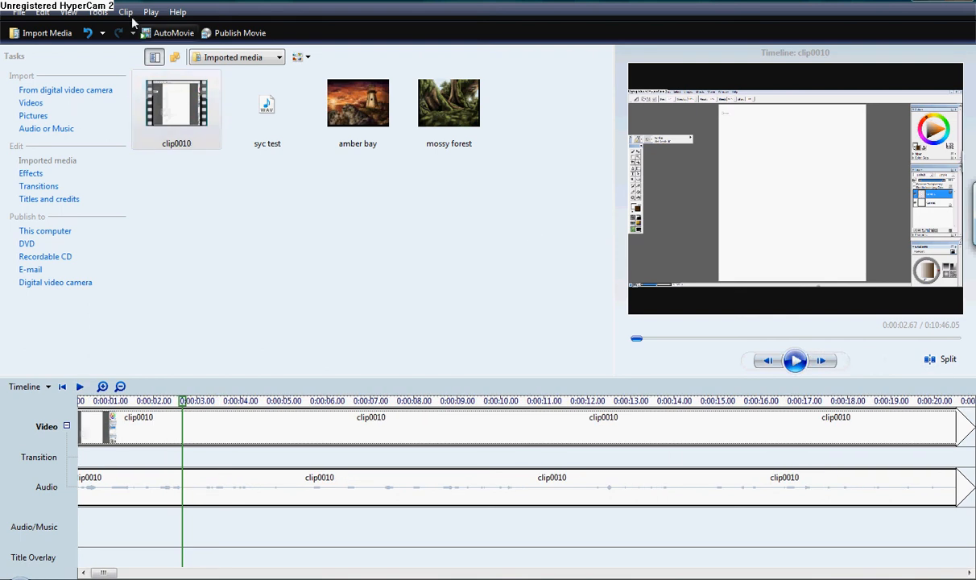
{"action": "left_click", "coordinate": [626, 409]}
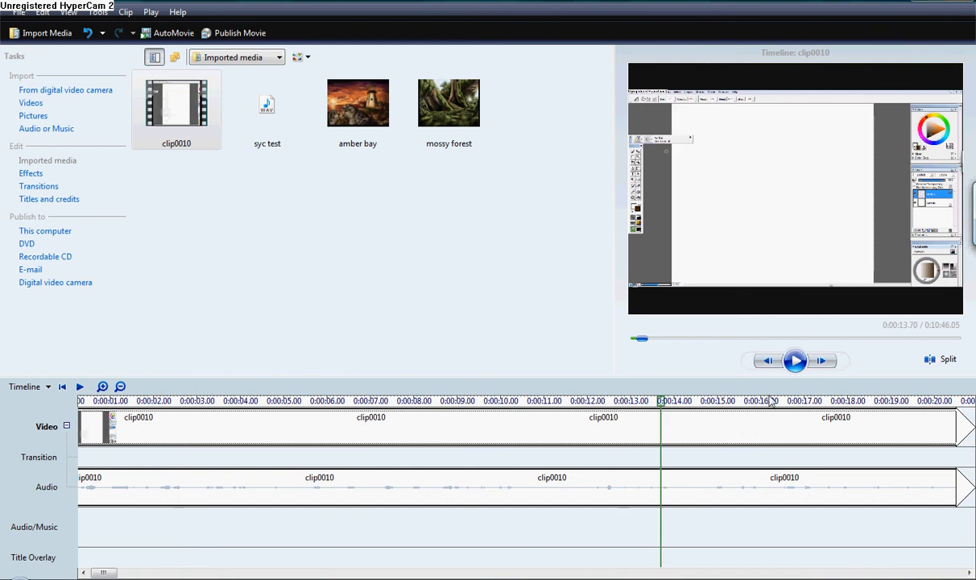
{"action": "left_click", "coordinate": [773, 408]}
{"action": "left_click", "coordinate": [823, 408]}
{"action": "left_click", "coordinate": [871, 408]}
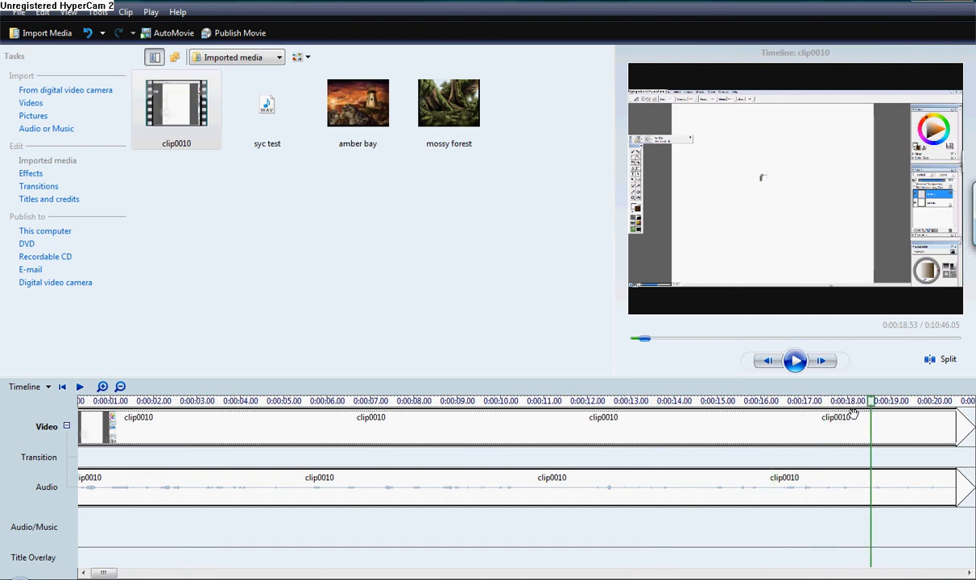
{"action": "left_click_drag", "start_coordinate": [854, 408], "coordinate": [634, 407]}
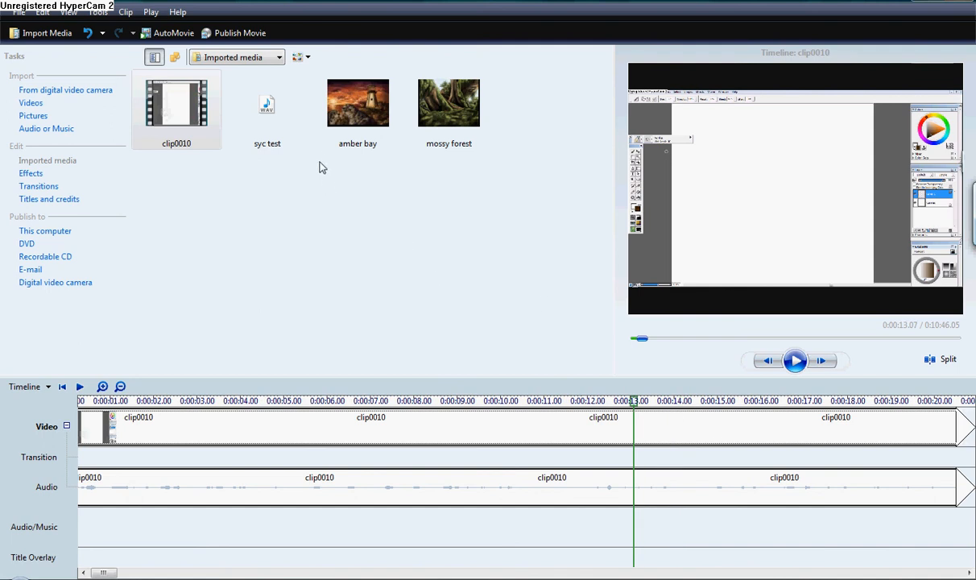
Remove clip0010 from the timeline and place it there again from the imported media
{"action": "key", "text": "Delete"}
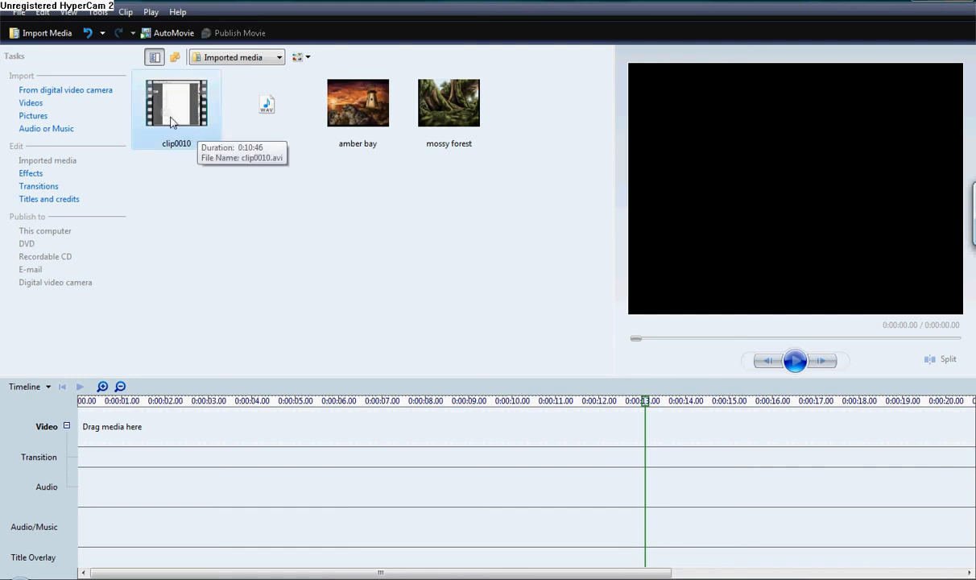
{"action": "left_click_drag", "start_coordinate": [186, 135], "coordinate": [290, 479]}
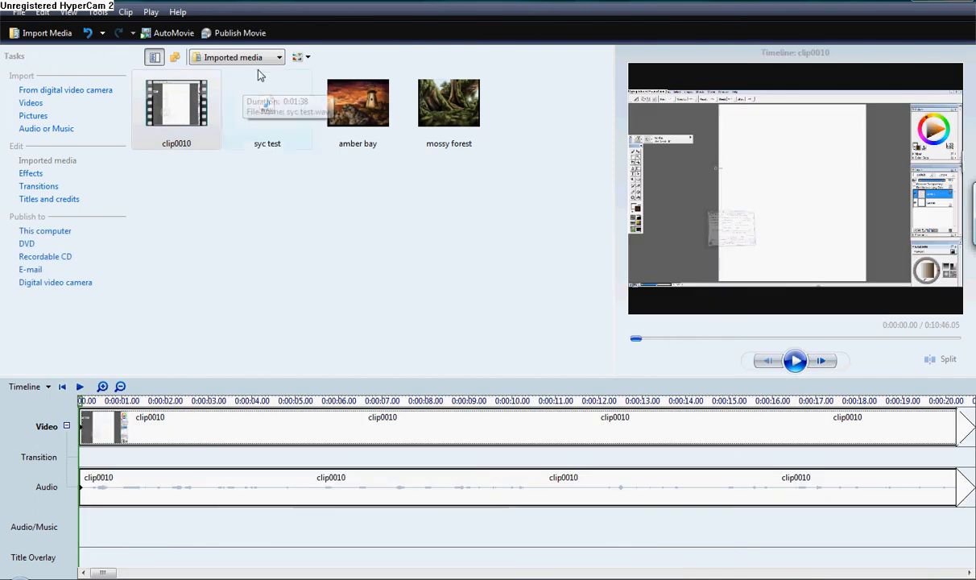
Apply the Hue, Cycles Entire Color Spectrum effect to clip0010 and preview it from the start and near 20 seconds
{"action": "left_click", "coordinate": [264, 57]}
{"action": "scroll", "coordinate": [283, 101], "scroll_direction": "up", "scroll_amount": 1}
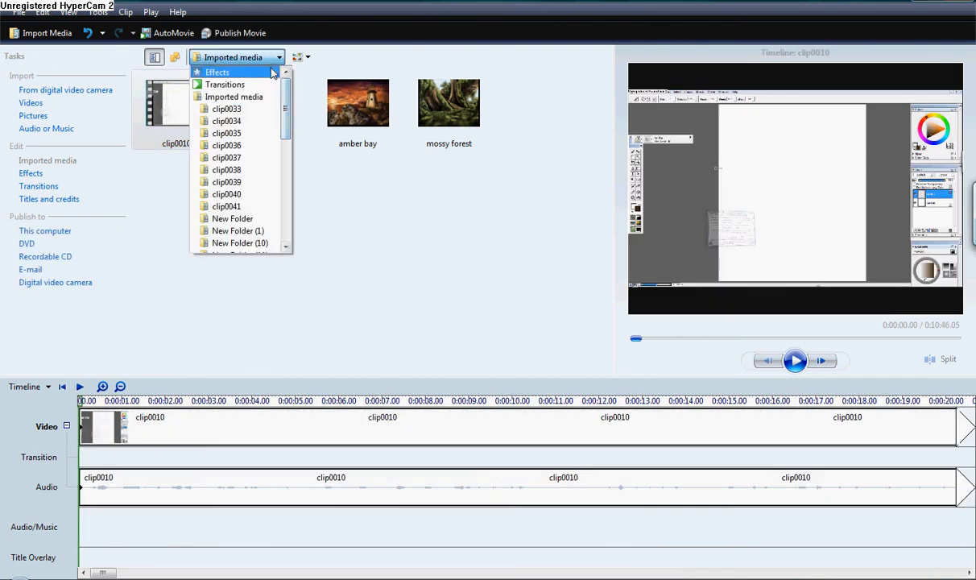
{"action": "left_click", "coordinate": [221, 73]}
{"action": "left_click_drag", "start_coordinate": [600, 114], "coordinate": [605, 181]}
{"action": "left_click", "coordinate": [245, 185]}
{"action": "left_click_drag", "start_coordinate": [245, 185], "coordinate": [344, 443]}
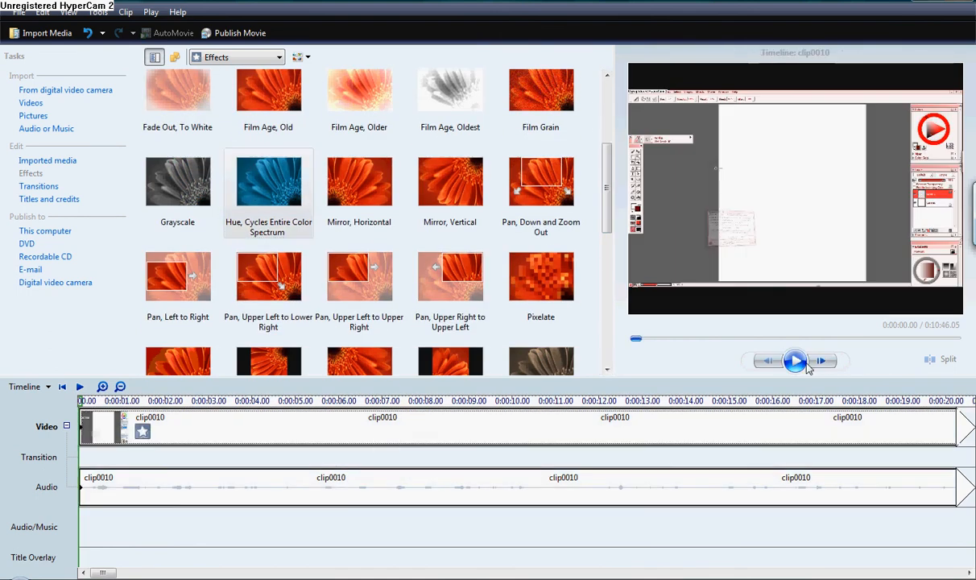
{"action": "left_click", "coordinate": [808, 365]}
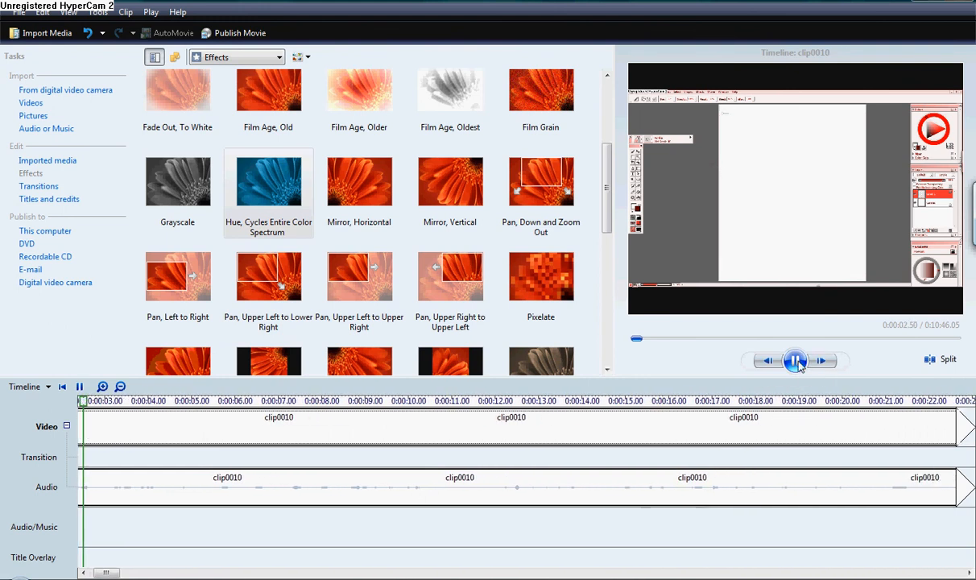
{"action": "left_click", "coordinate": [782, 400]}
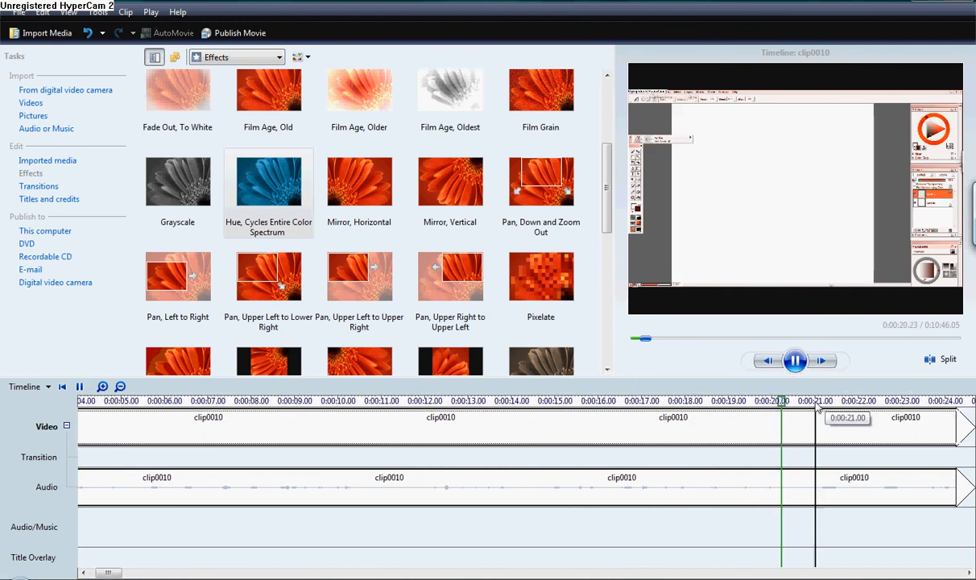
{"action": "left_click", "coordinate": [795, 361]}
Try removing the Hue, Cycles Entire Color Spectrum effect from clip0010, cancelling the change
{"action": "right_click", "coordinate": [272, 431]}
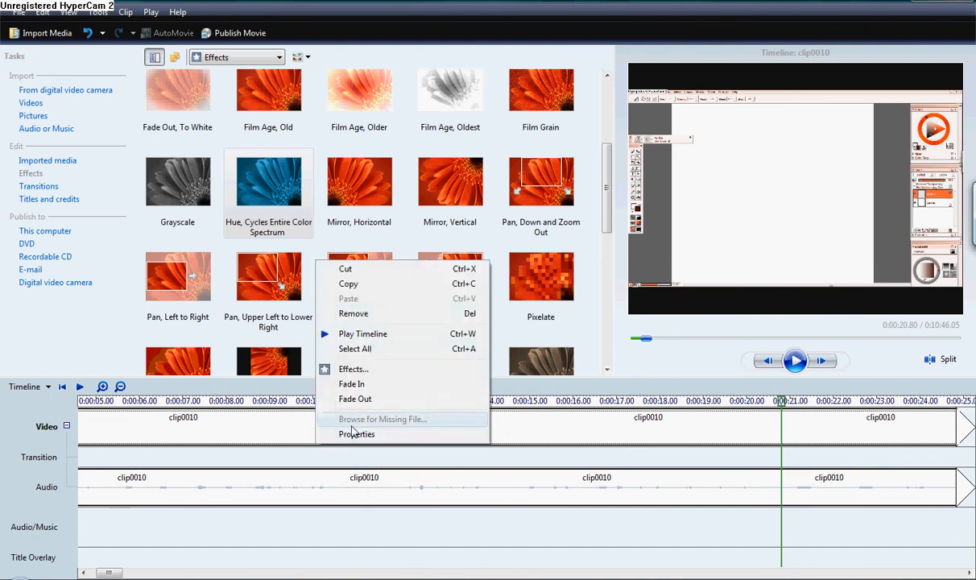
{"action": "left_click", "coordinate": [343, 371]}
{"action": "left_click", "coordinate": [456, 262]}
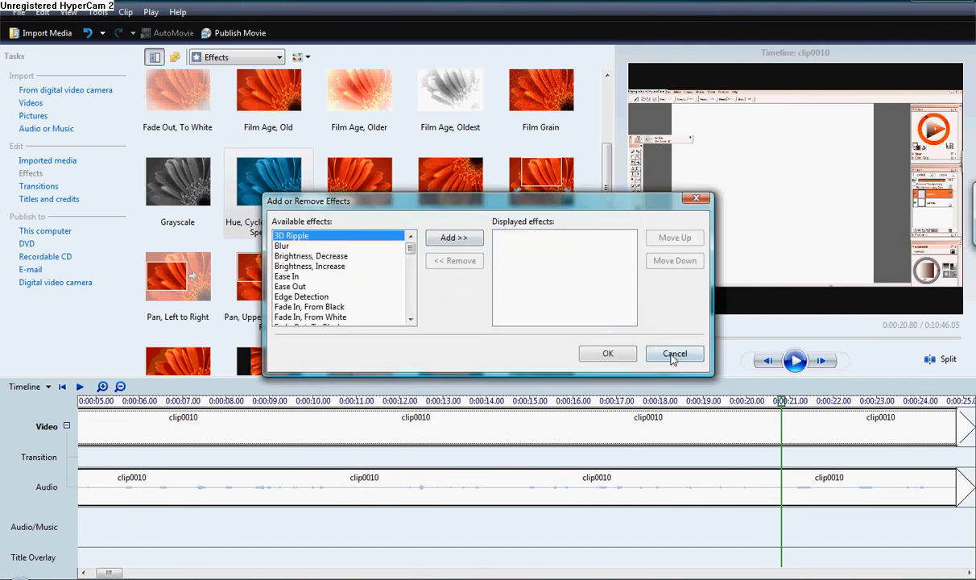
{"action": "left_click", "coordinate": [675, 354]}
Add the Film Age, Older effect to clip0010 and play the first few seconds of the clip
{"action": "left_click_drag", "start_coordinate": [604, 189], "coordinate": [600, 148]}
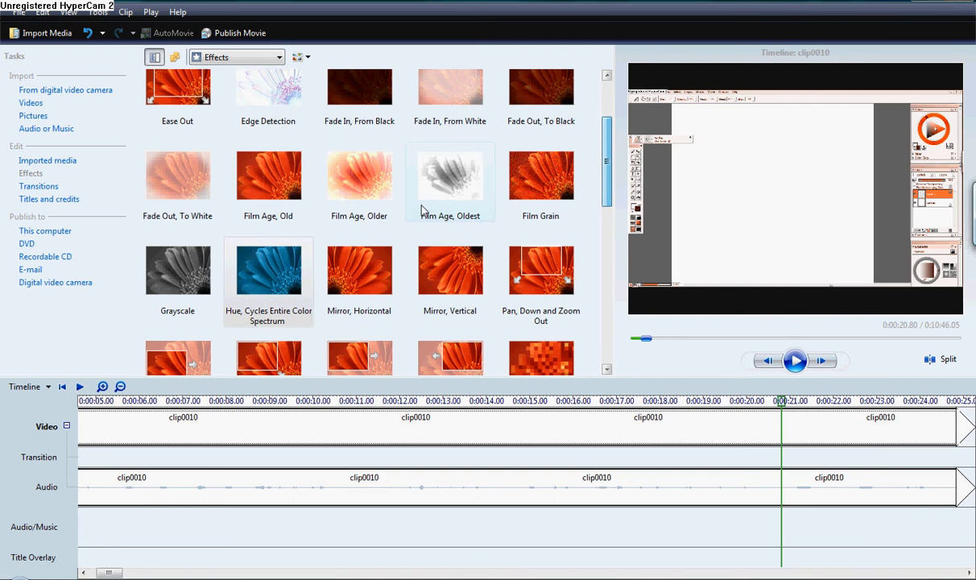
{"action": "left_click_drag", "start_coordinate": [385, 185], "coordinate": [369, 426]}
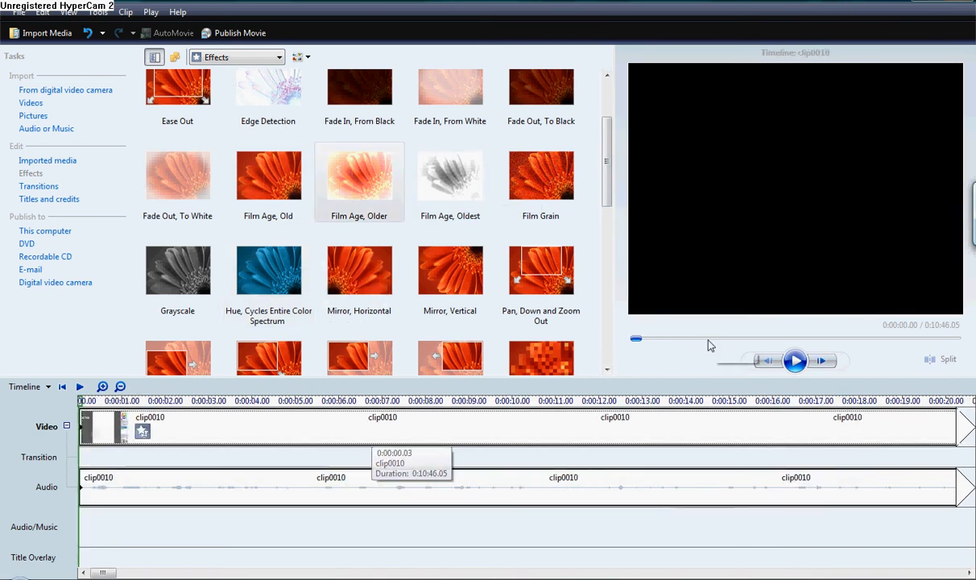
{"action": "left_click", "coordinate": [797, 361]}
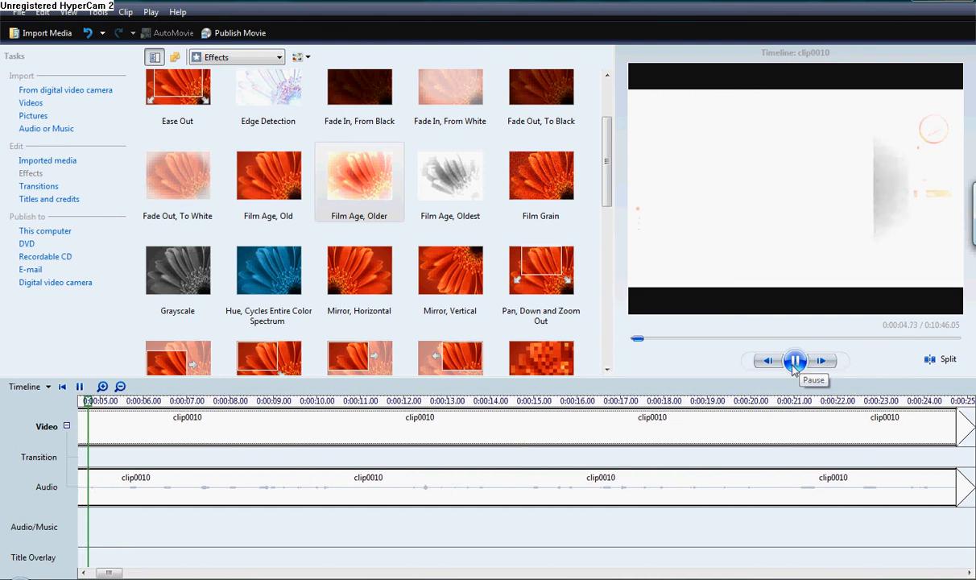
{"action": "left_click", "coordinate": [795, 361]}
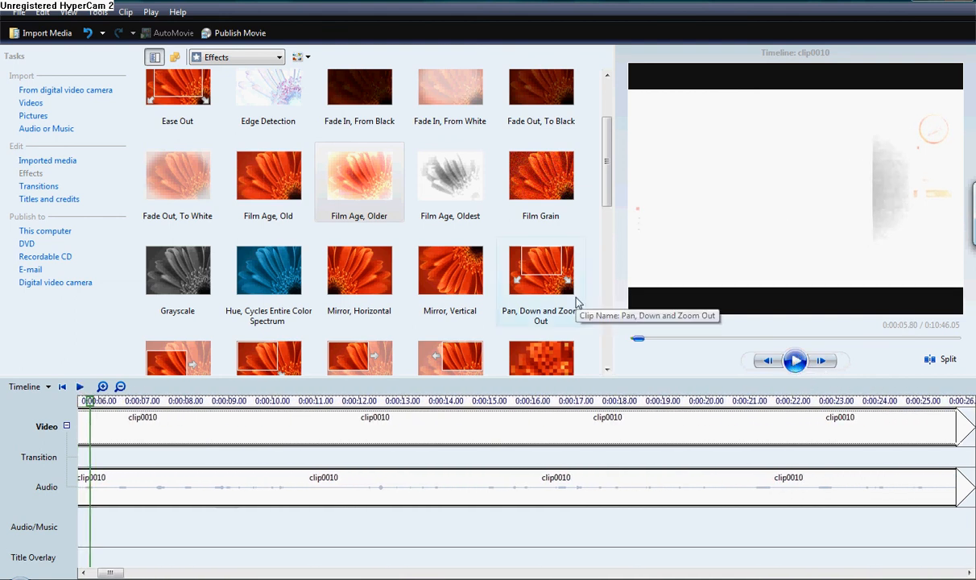
Undo the Film Age, Older effect, remove clip0010 from the timeline, and browse the effects collection
{"action": "key", "text": "ctrl+z"}
{"action": "left_click", "coordinate": [348, 433]}
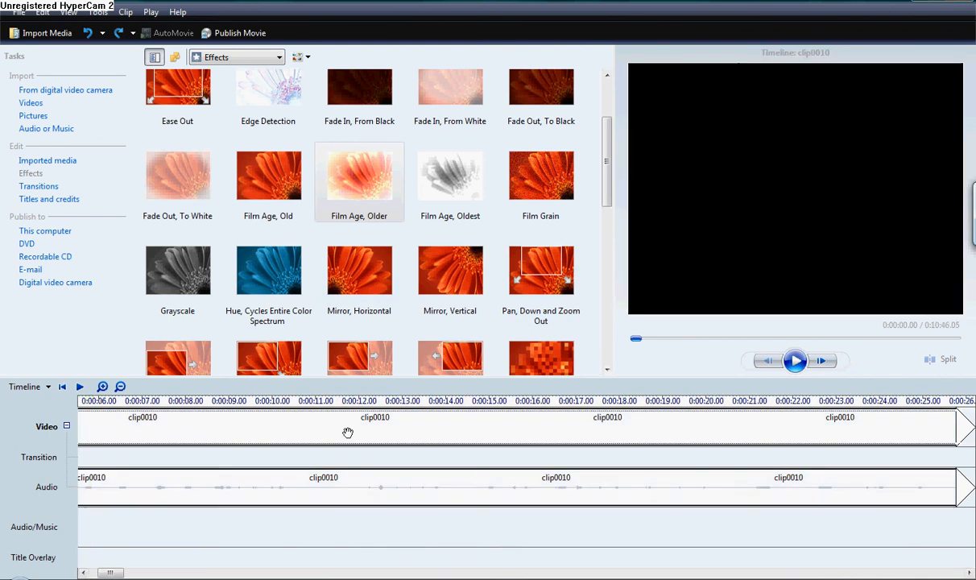
{"action": "key", "text": "Delete"}
{"action": "left_click_drag", "start_coordinate": [608, 195], "coordinate": [615, 302]}
{"action": "left_click_drag", "start_coordinate": [612, 241], "coordinate": [615, 135]}
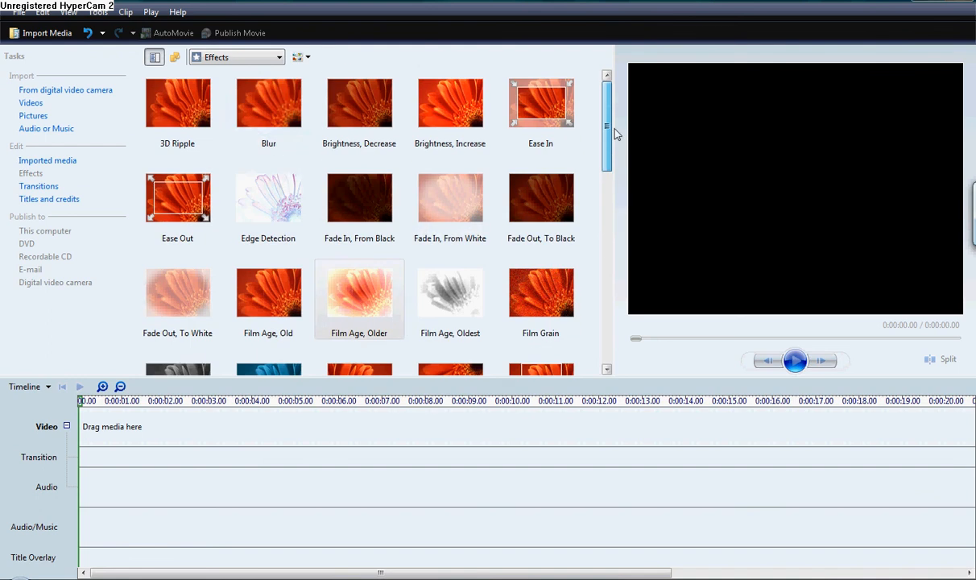
Return to the imported media and place the amber bay picture at the start of the video track
{"action": "left_click", "coordinate": [268, 60]}
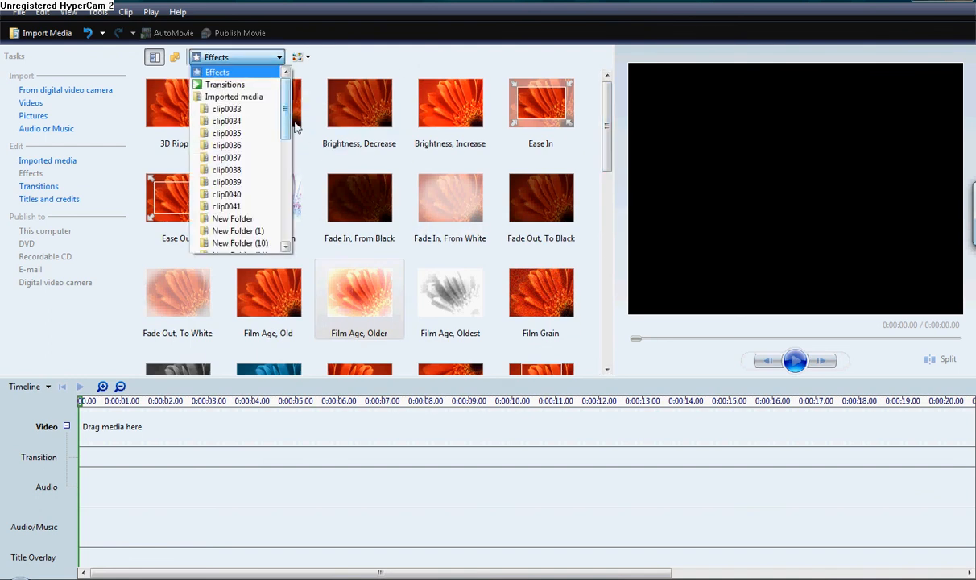
{"action": "left_click", "coordinate": [316, 163]}
{"action": "left_click", "coordinate": [241, 58]}
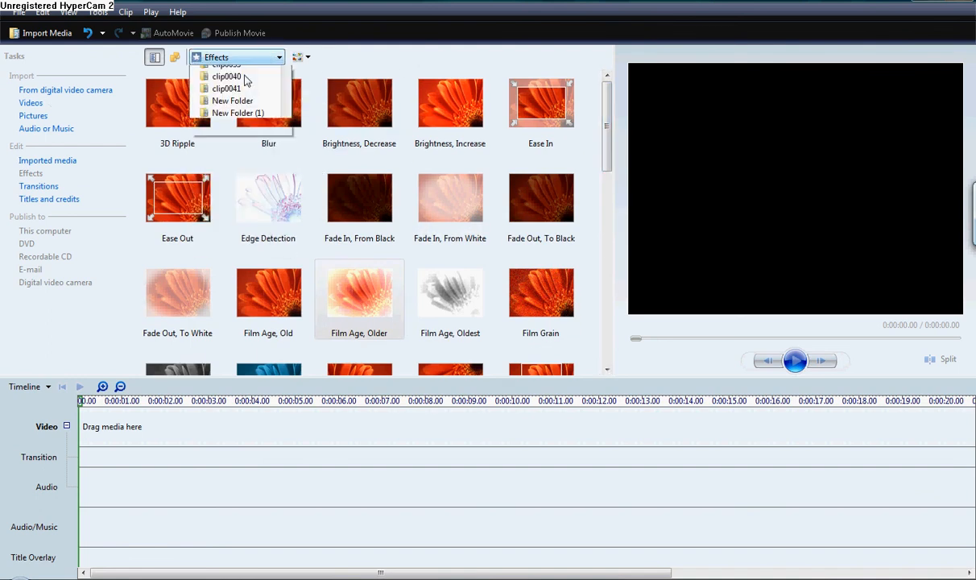
{"action": "left_click", "coordinate": [248, 95]}
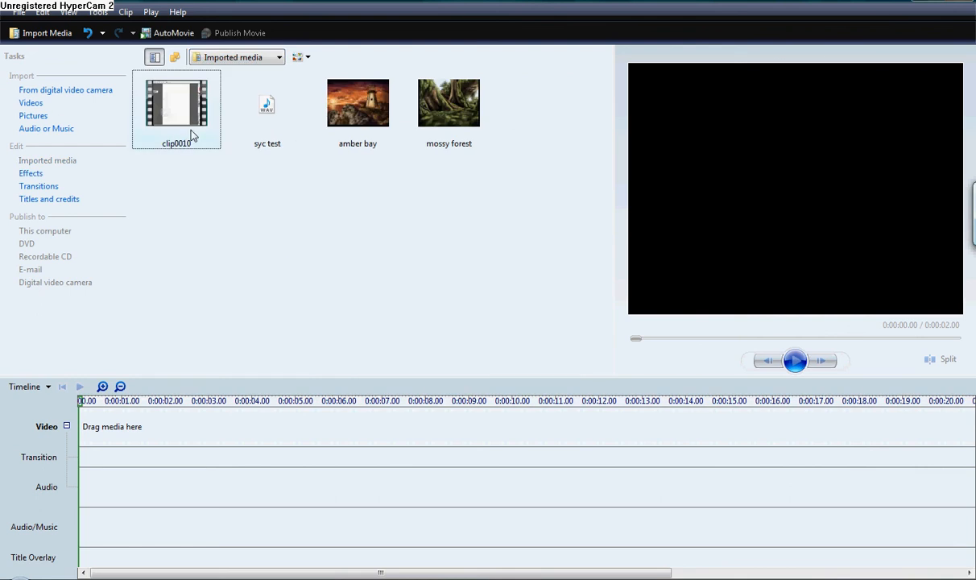
{"action": "left_click_drag", "start_coordinate": [358, 102], "coordinate": [145, 427]}
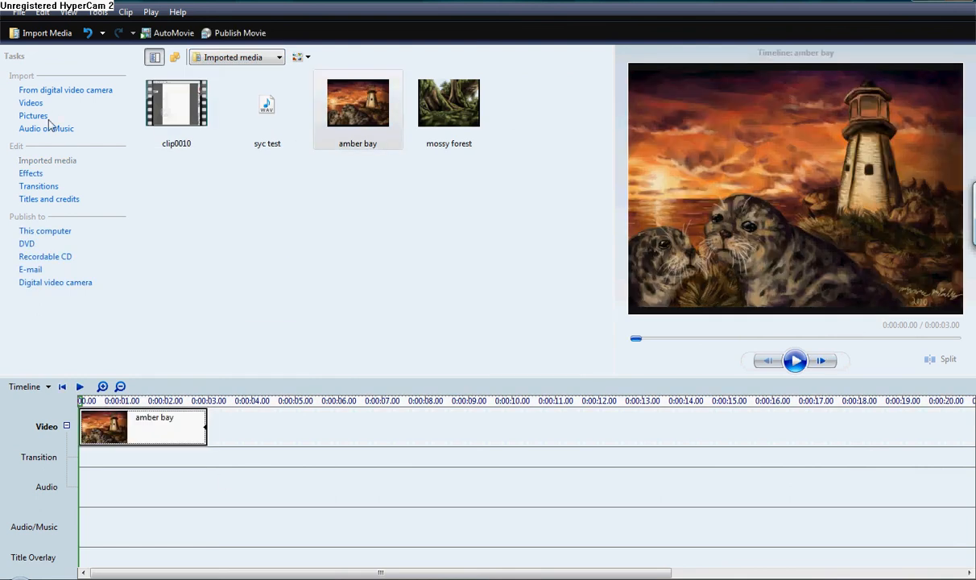
Draft a title at the beginning reading "tutorial" and try the Scroll, Banner, Paint Drip and Fade, Ellipse Wipe animations
{"action": "left_click", "coordinate": [50, 199]}
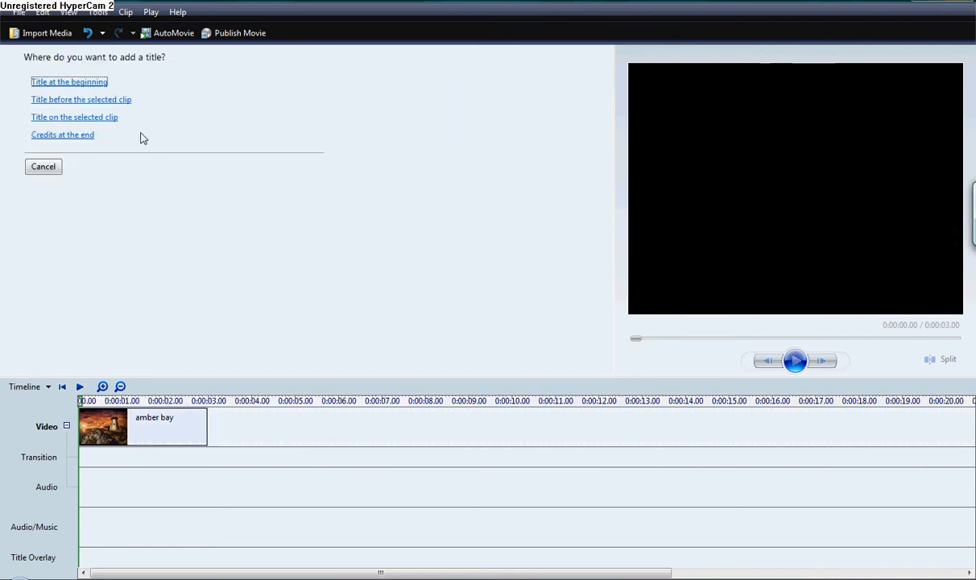
{"action": "left_click", "coordinate": [70, 82]}
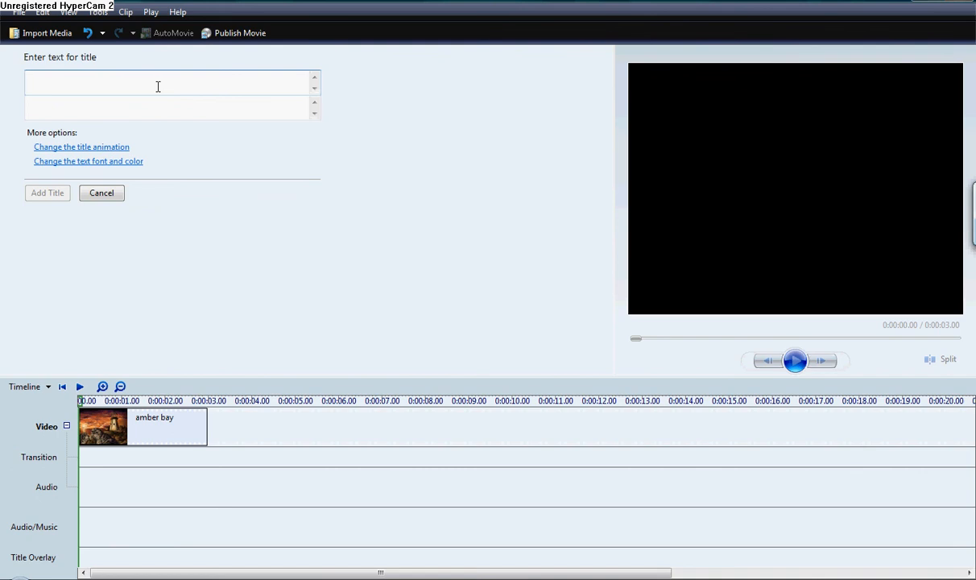
{"action": "type", "text": "tutorial"}
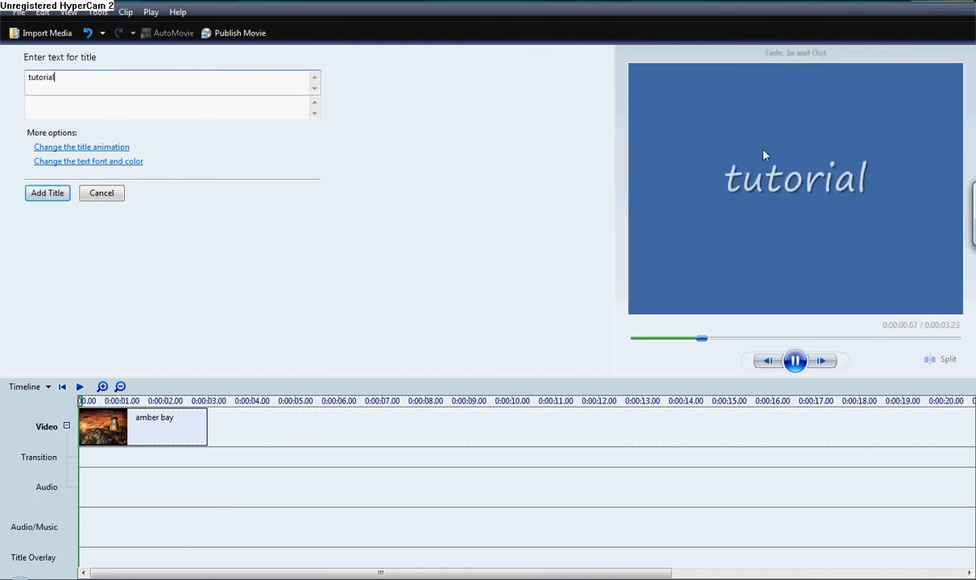
{"action": "left_click", "coordinate": [117, 148]}
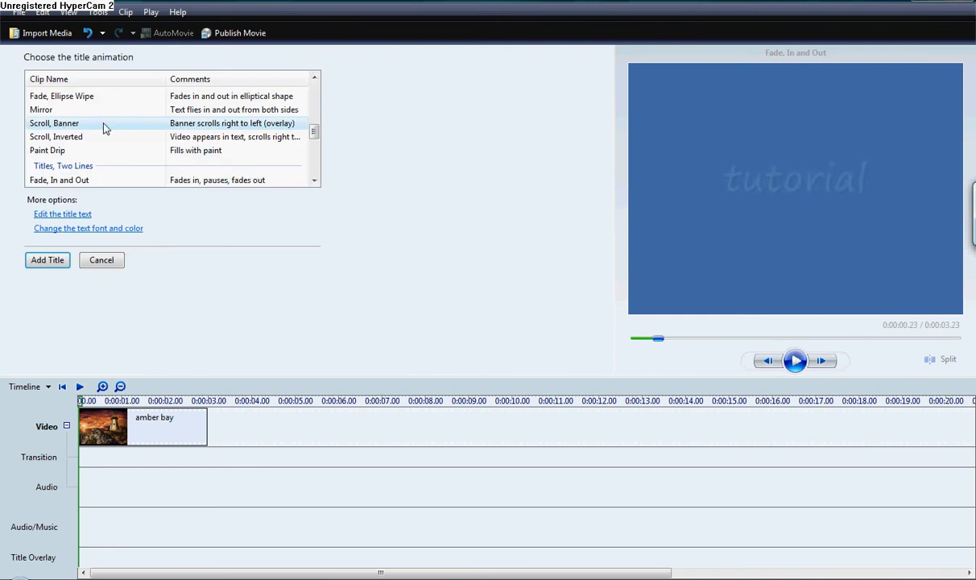
{"action": "left_click", "coordinate": [103, 125]}
{"action": "left_click", "coordinate": [83, 151]}
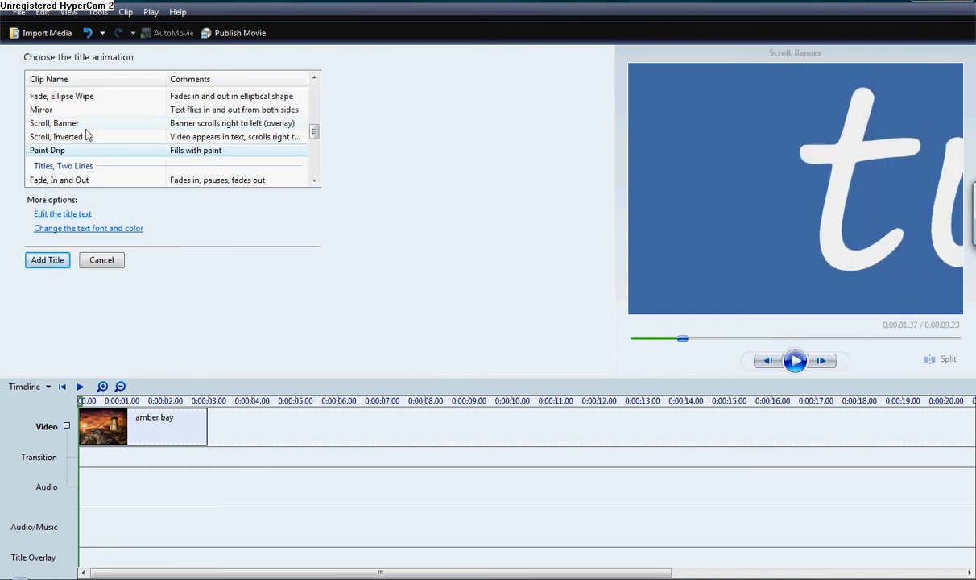
{"action": "left_click", "coordinate": [87, 97]}
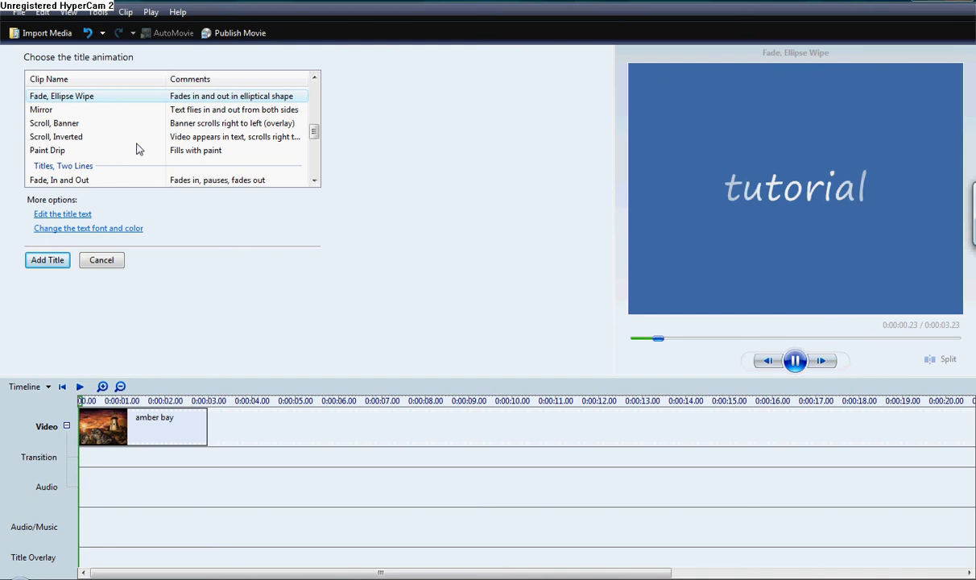
Try a black background colour for the opening title and cancel the title without adding it
{"action": "left_click", "coordinate": [80, 214]}
{"action": "left_click", "coordinate": [82, 161]}
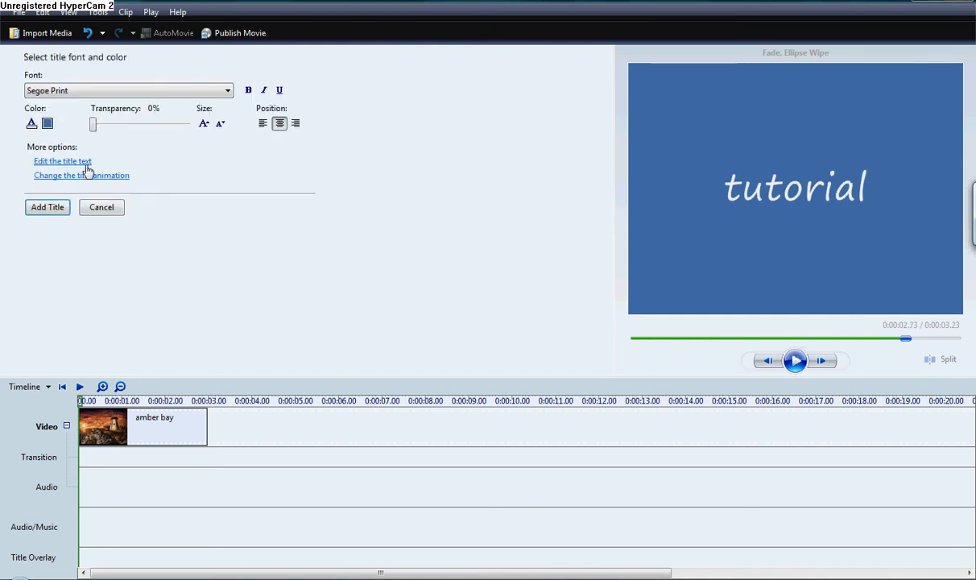
{"action": "left_click", "coordinate": [47, 123]}
{"action": "left_click", "coordinate": [20, 121]}
{"action": "left_click", "coordinate": [35, 208]}
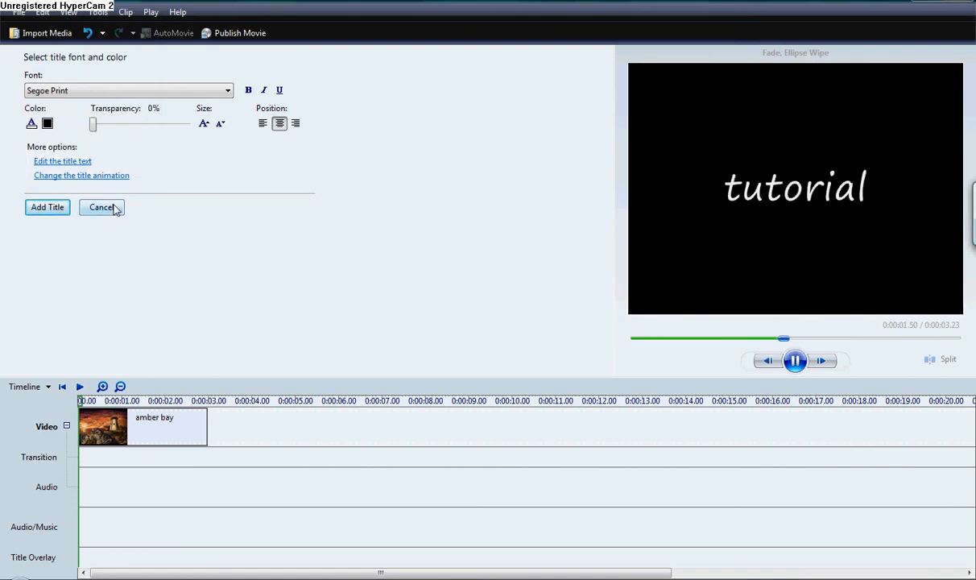
{"action": "left_click", "coordinate": [102, 207]}
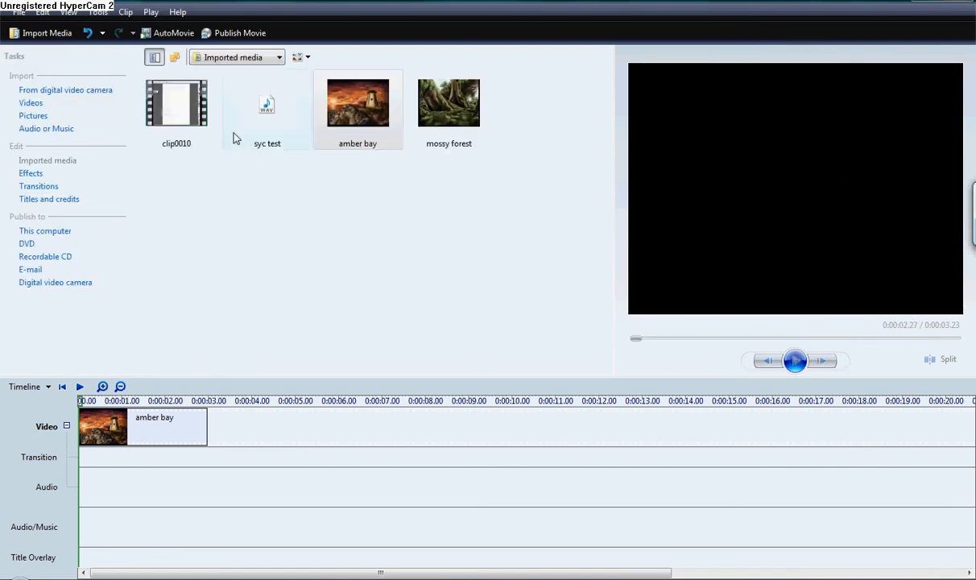
Place the mossy forest picture directly after amber bay on the video track
{"action": "left_click_drag", "start_coordinate": [449, 104], "coordinate": [391, 479]}
{"action": "left_click", "coordinate": [14, 11]}
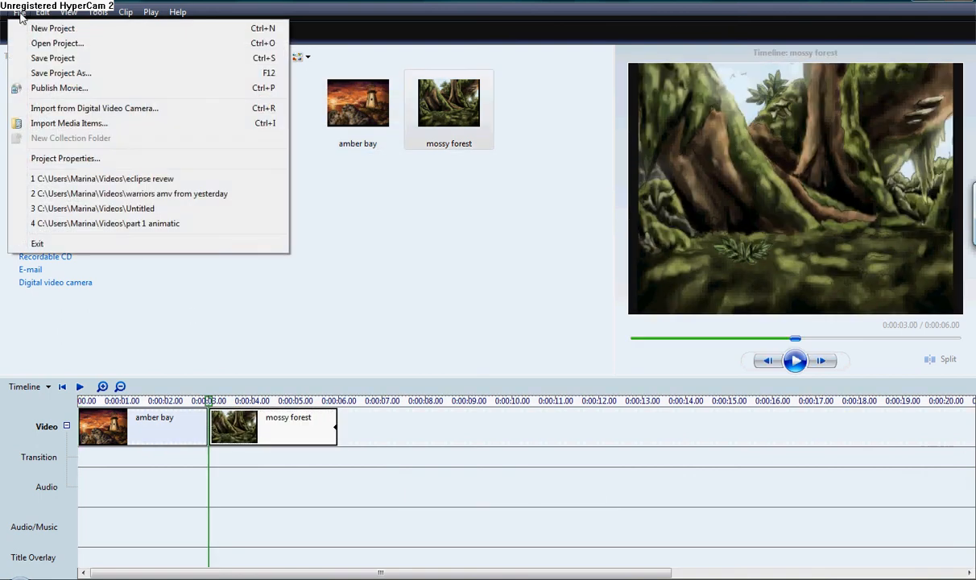
{"action": "left_click", "coordinate": [15, 11]}
Add the Diagonal, Box Out transition between the amber bay and mossy forest pictures
{"action": "left_click", "coordinate": [235, 58]}
{"action": "scroll", "coordinate": [284, 129], "scroll_direction": "up", "scroll_amount": 2}
{"action": "left_click", "coordinate": [228, 84]}
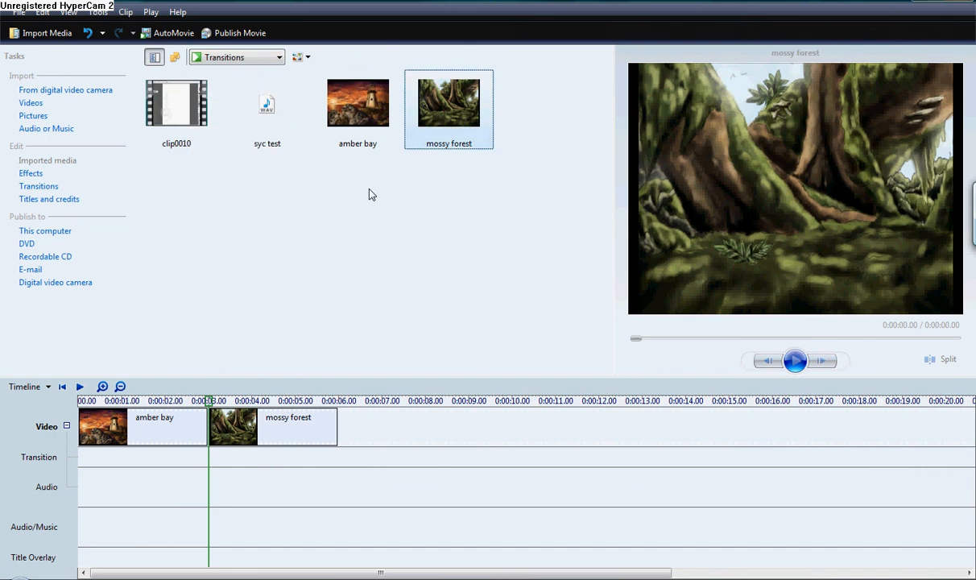
{"action": "left_click_drag", "start_coordinate": [359, 197], "coordinate": [246, 415]}
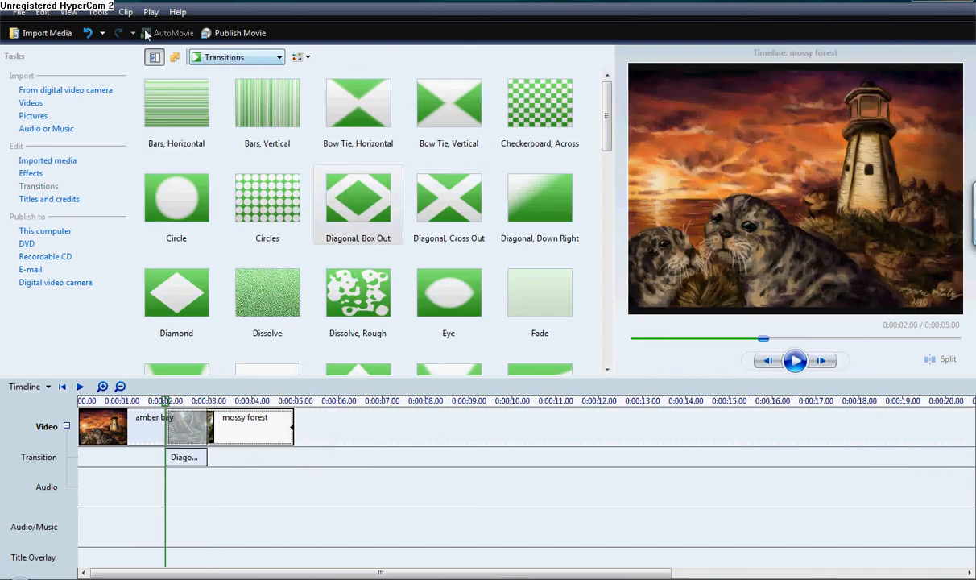
Publish the movie to this computer as "tutorial" in the Videos folder, using best quality for playback
{"action": "left_click", "coordinate": [14, 11]}
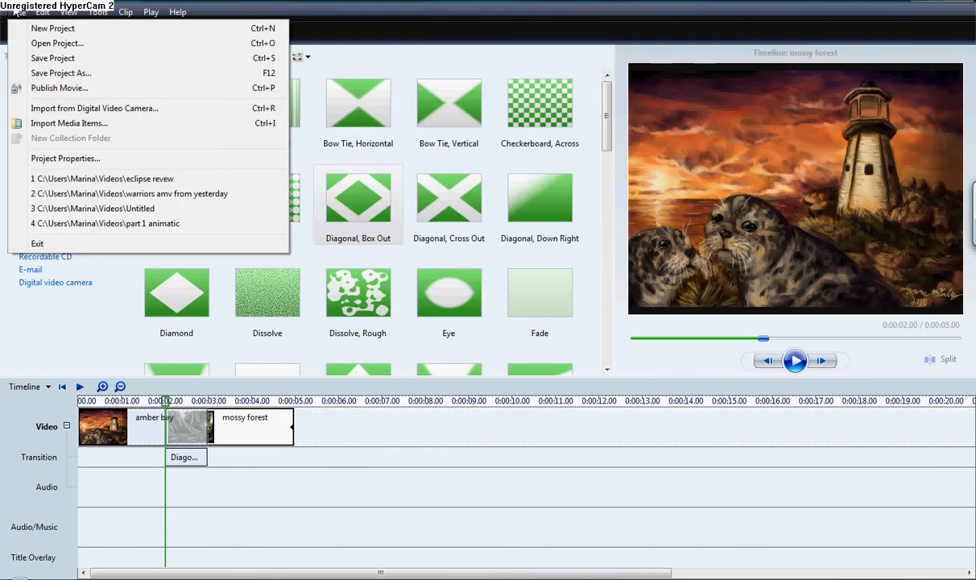
{"action": "left_click", "coordinate": [114, 90]}
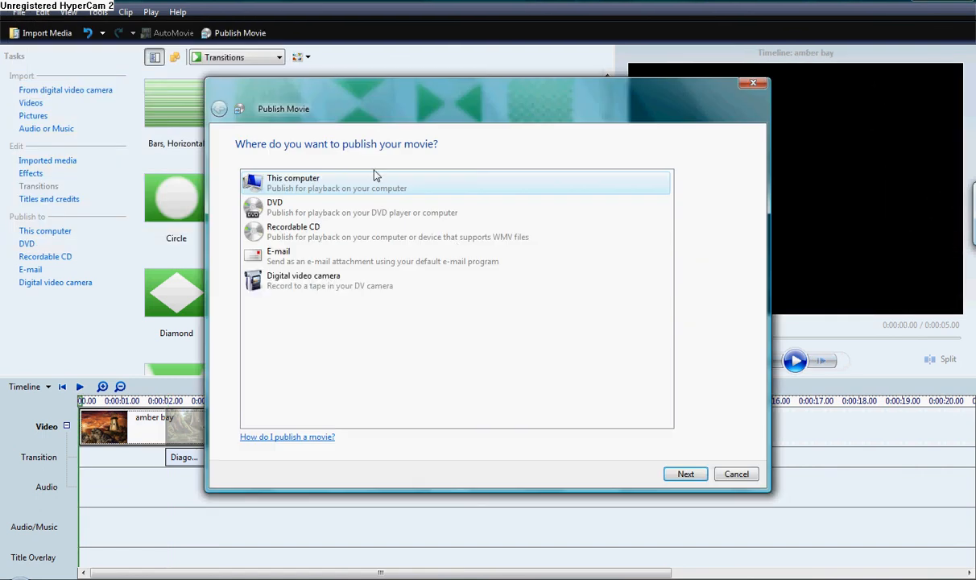
{"action": "left_click_drag", "start_coordinate": [369, 87], "coordinate": [357, 43]}
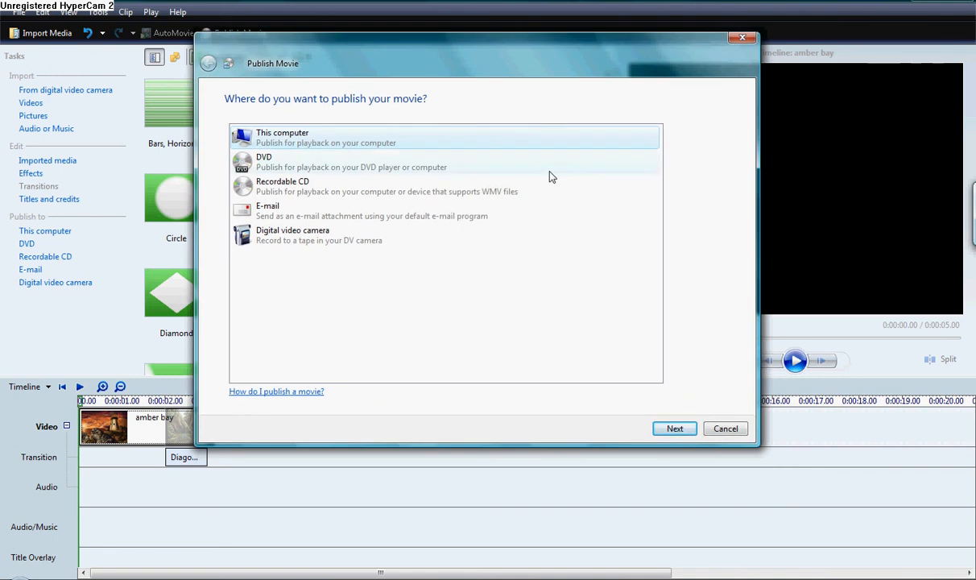
{"action": "left_click", "coordinate": [681, 430]}
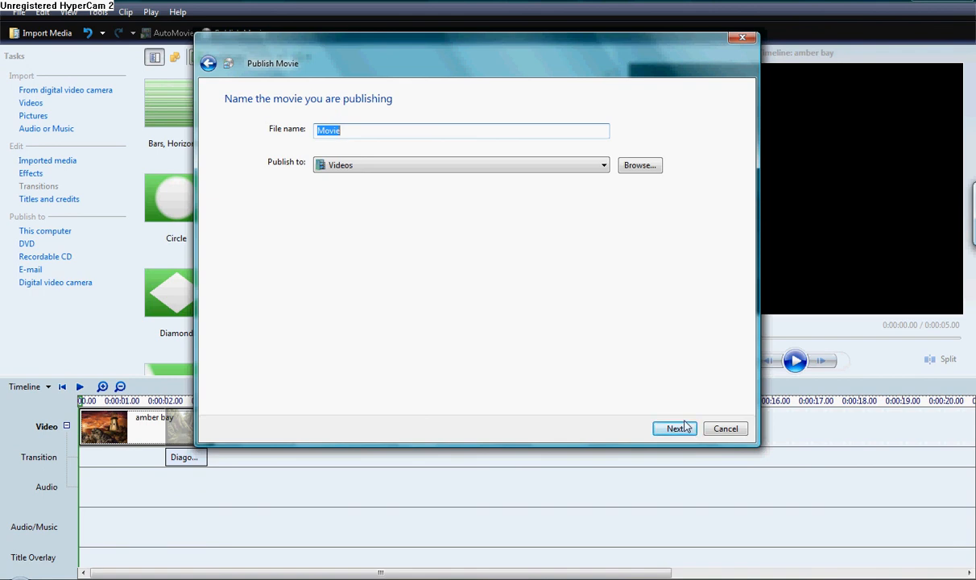
{"action": "key", "text": "BackSpace"}
{"action": "left_click", "coordinate": [675, 428]}
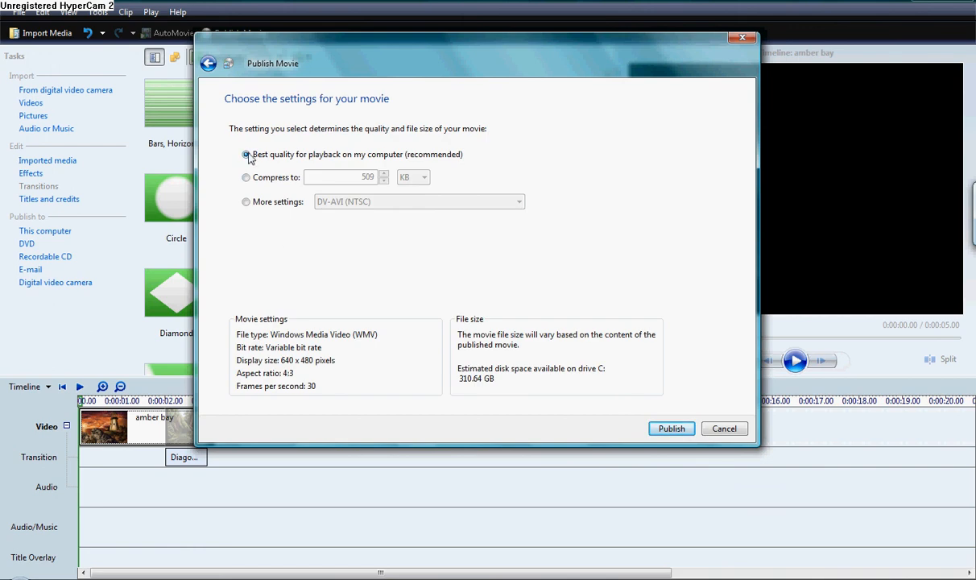
{"action": "left_click", "coordinate": [672, 429]}
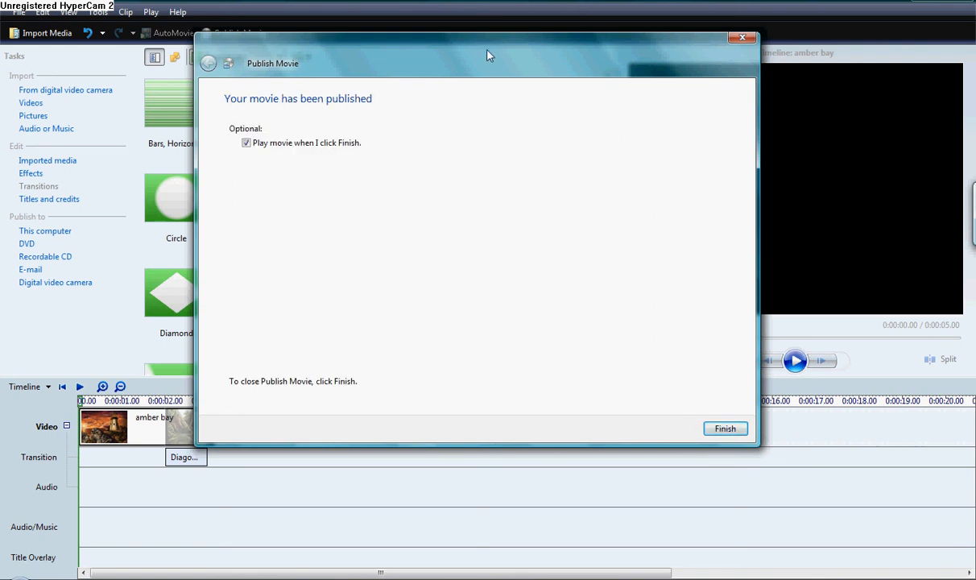
Finish publishing with movie playback enabled, and close the Windows Media Player window
{"action": "left_click", "coordinate": [726, 429]}
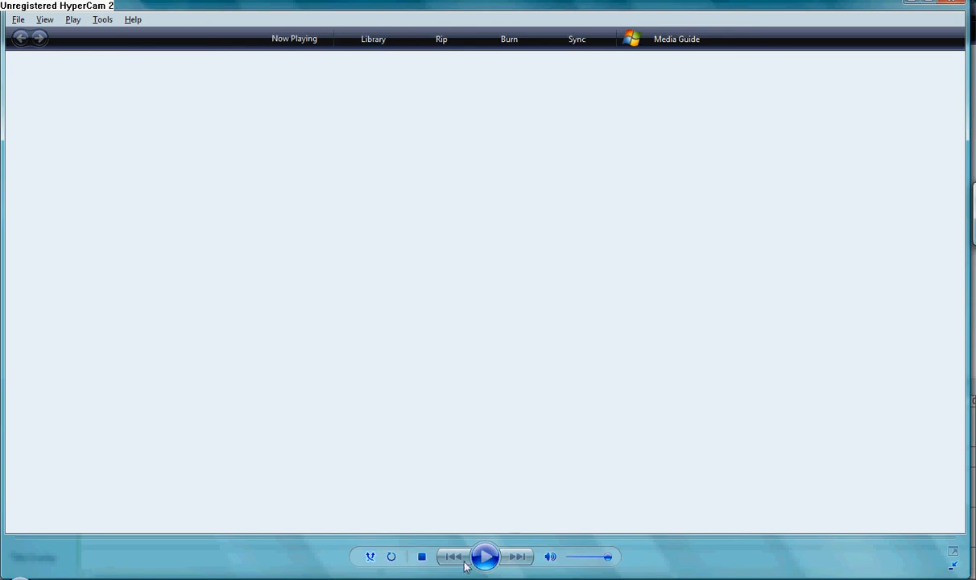
{"action": "left_click_drag", "start_coordinate": [425, 13], "coordinate": [408, 91]}
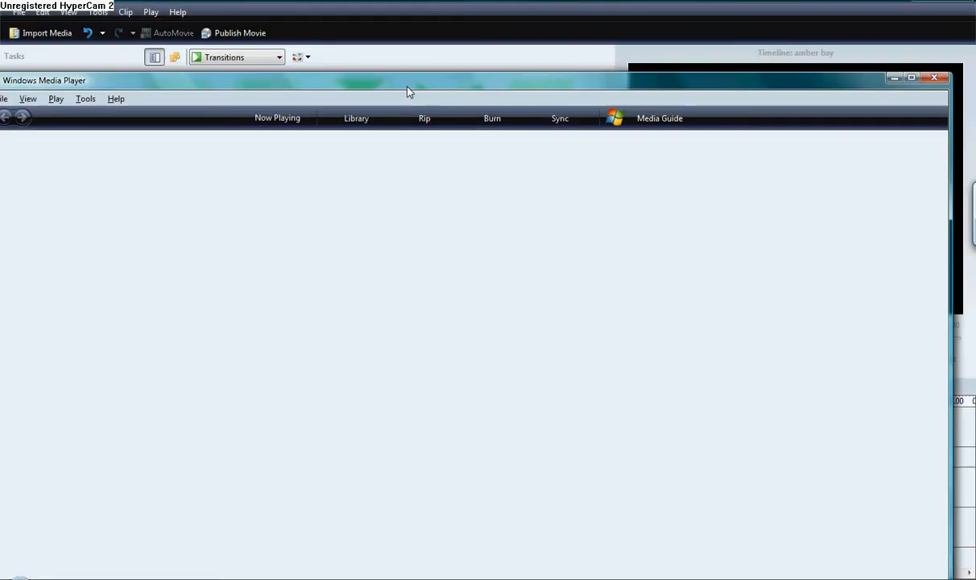
{"action": "double_click", "coordinate": [408, 91]}
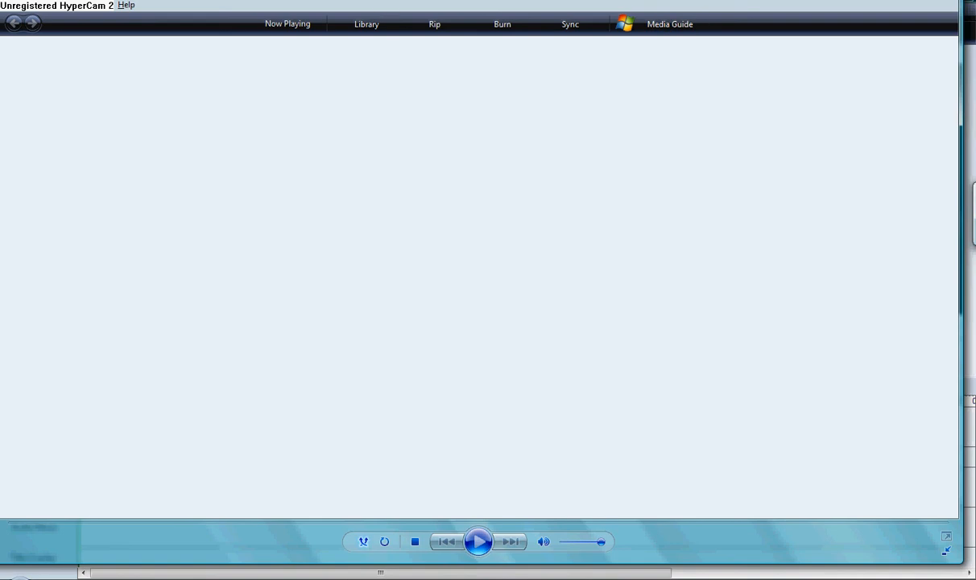
{"action": "left_click_drag", "start_coordinate": [392, 0], "coordinate": [359, 20]}
{"action": "left_click", "coordinate": [919, 7]}
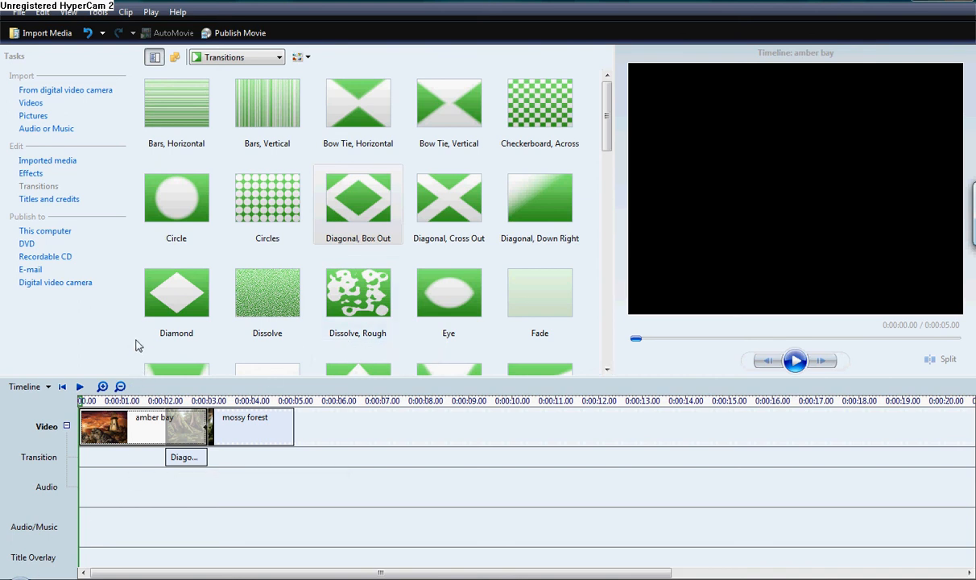
Open the Videos folder inside the personal user folder and locate the published tutorial movie
{"action": "left_click", "coordinate": [19, 575]}
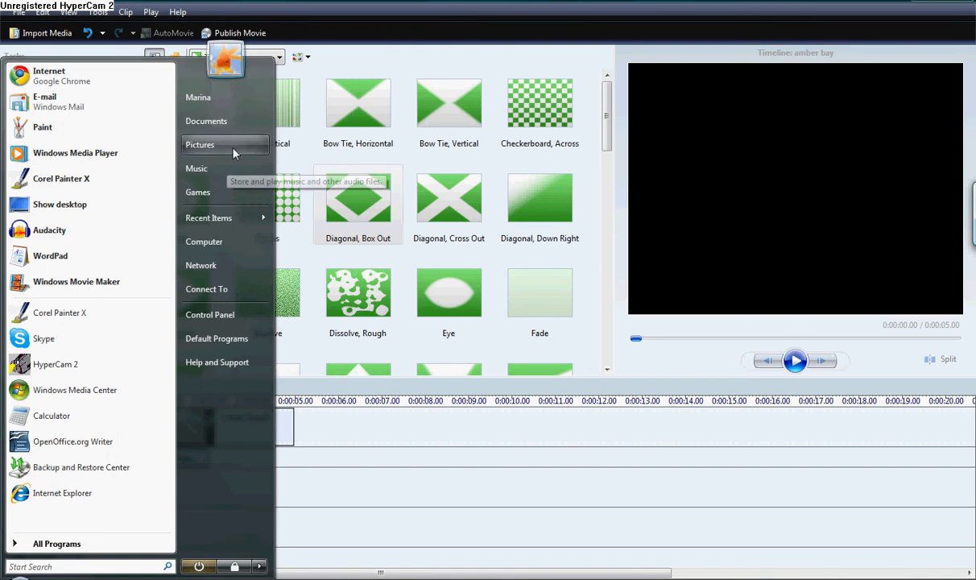
{"action": "left_click", "coordinate": [225, 103]}
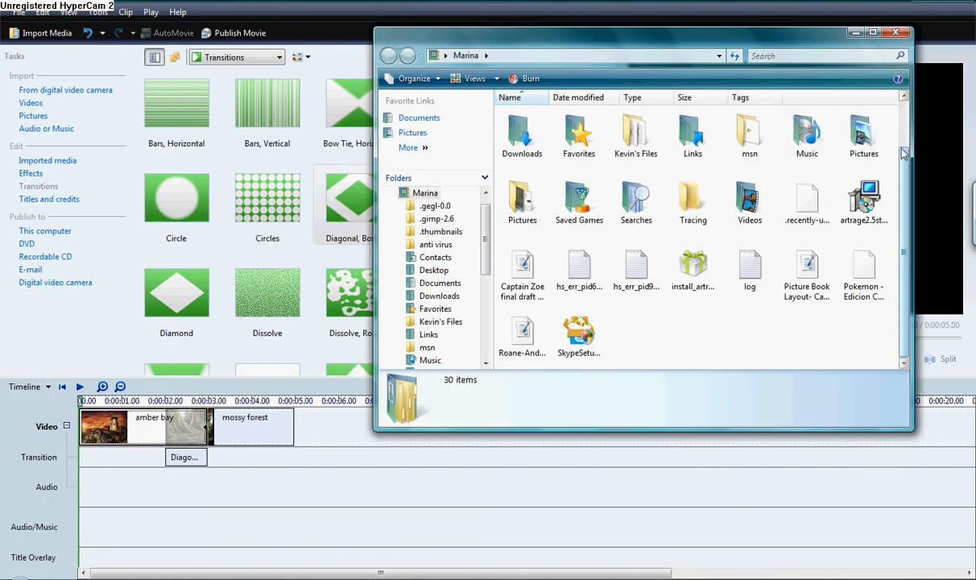
{"action": "left_click_drag", "start_coordinate": [910, 178], "coordinate": [913, 139]}
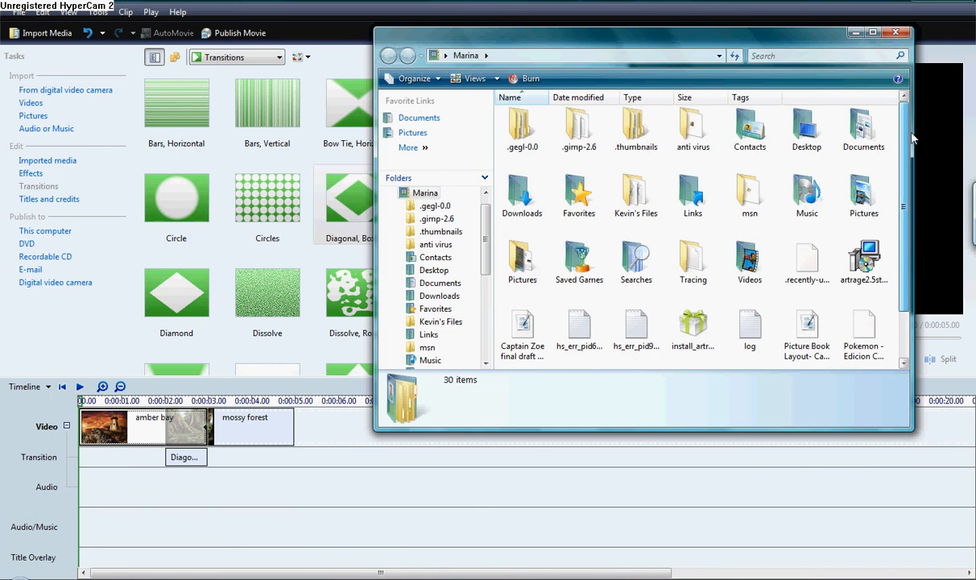
{"action": "double_click", "coordinate": [749, 263]}
{"action": "left_click_drag", "start_coordinate": [906, 125], "coordinate": [904, 296]}
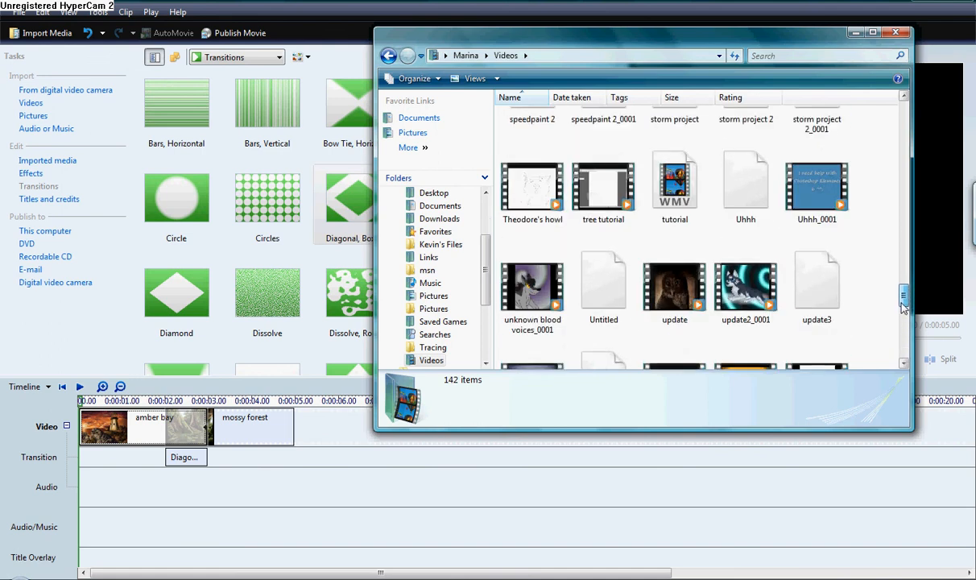
Play the tutorial movie from the Videos folder, and close the player and the folder window
{"action": "left_click", "coordinate": [650, 240]}
{"action": "double_click", "coordinate": [650, 240]}
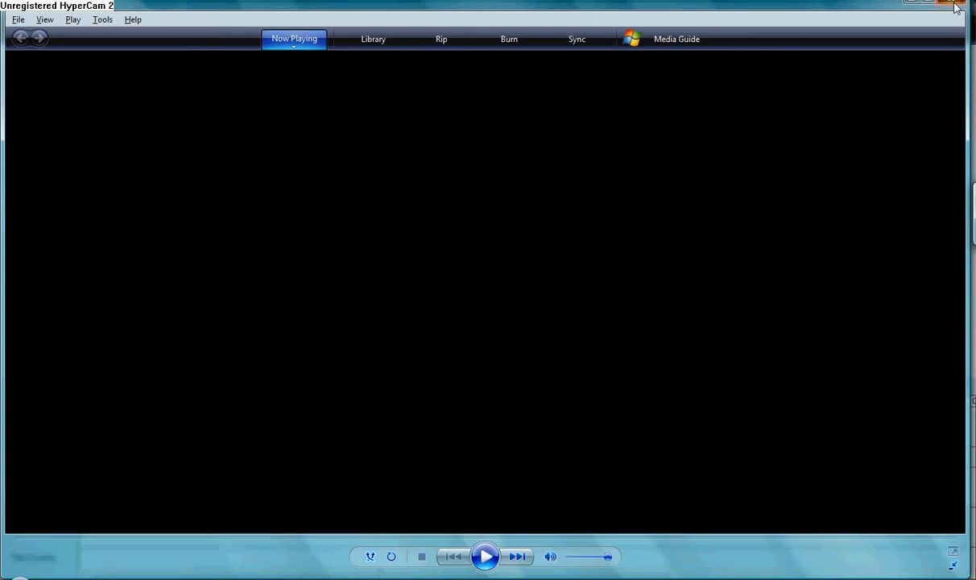
{"action": "left_click", "coordinate": [953, 3]}
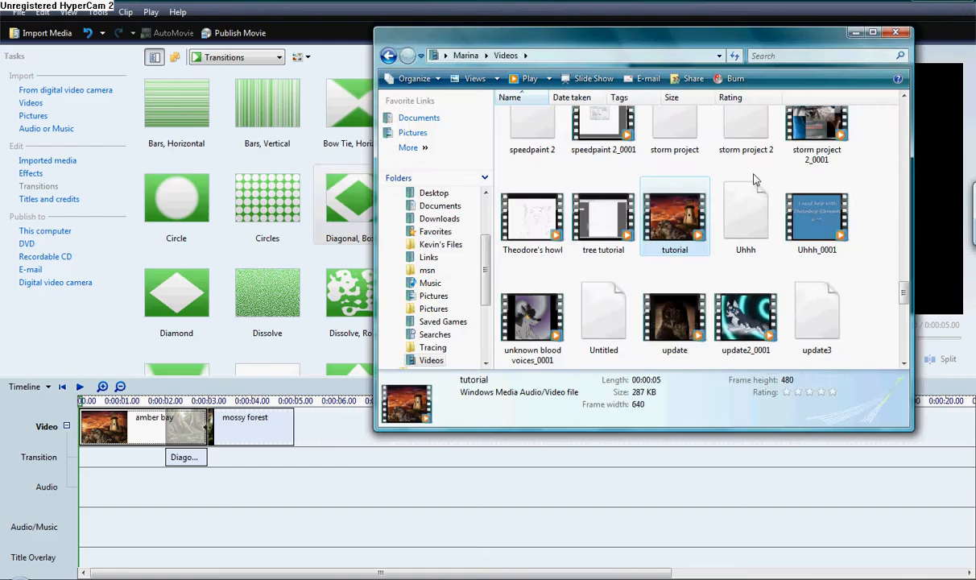
{"action": "left_click", "coordinate": [897, 33]}
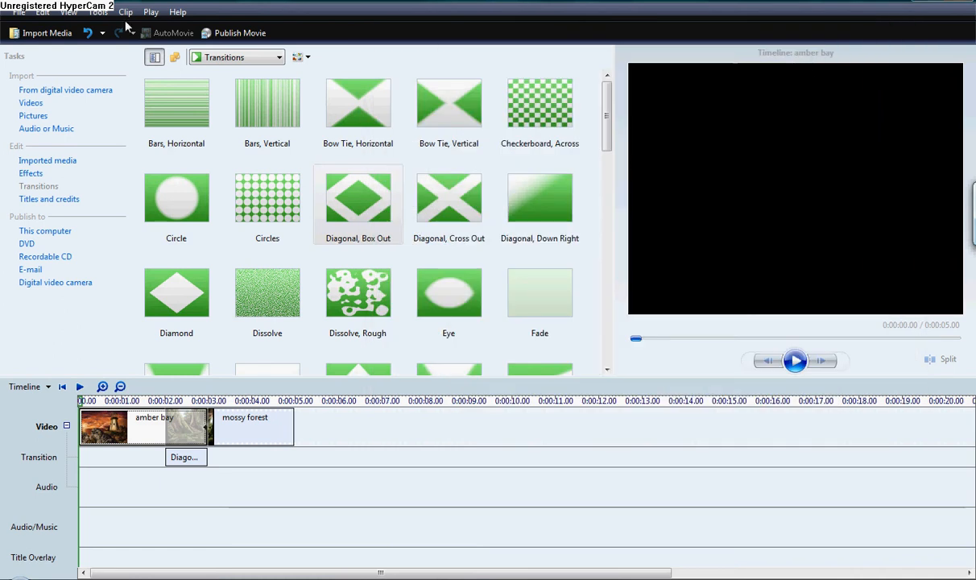
{"action": "left_click", "coordinate": [18, 12]}
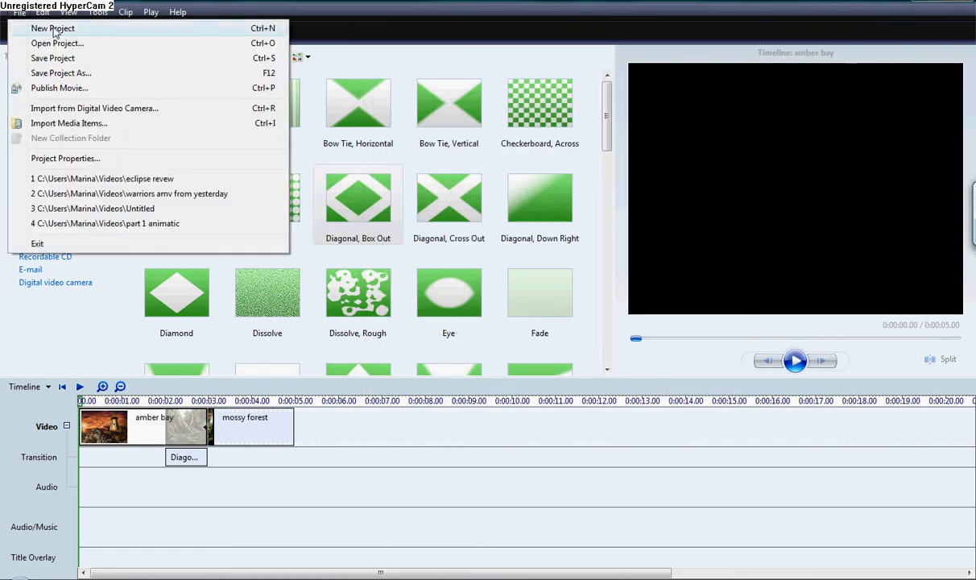
{"action": "left_click", "coordinate": [497, 77]}
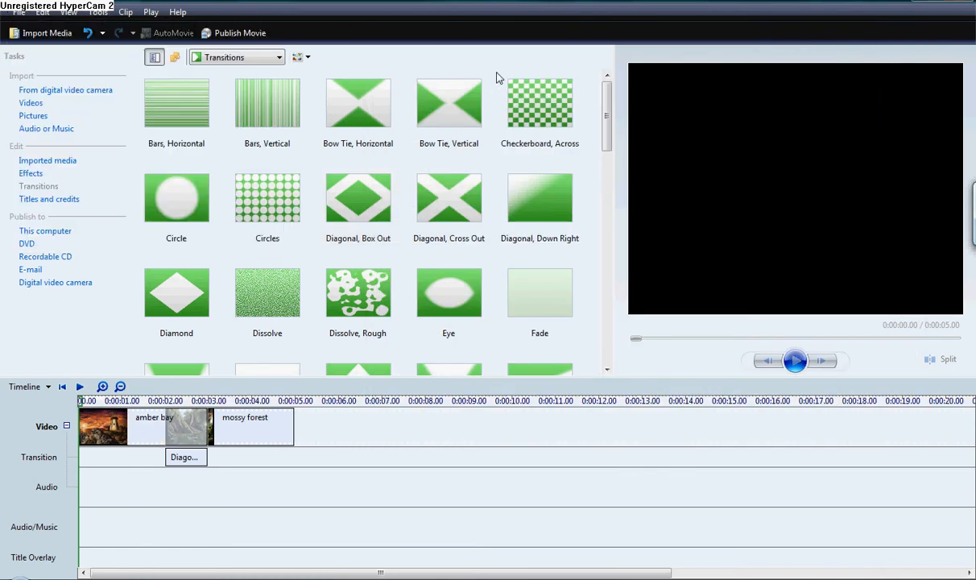
{"action": "left_click", "coordinate": [18, 12]}
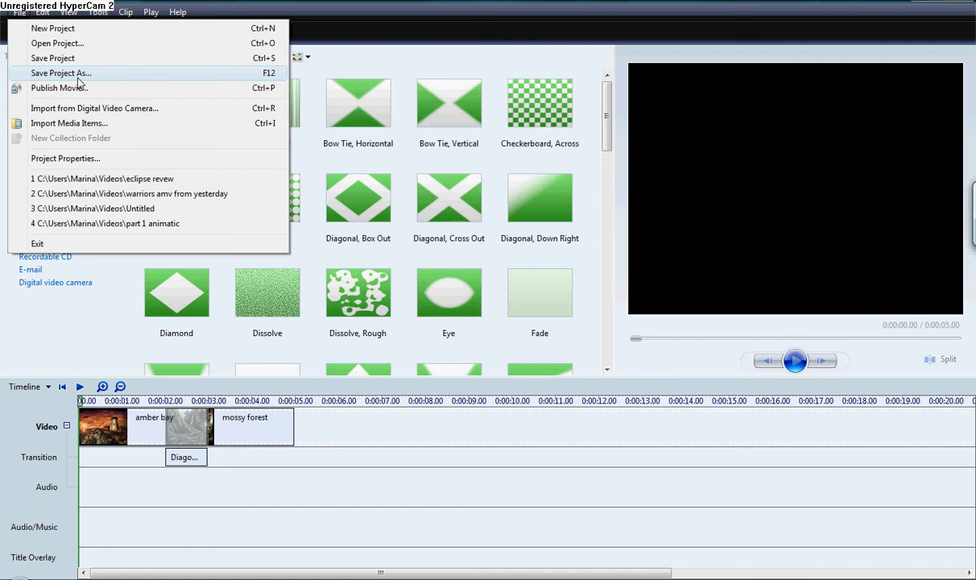
{"action": "left_click", "coordinate": [449, 38]}
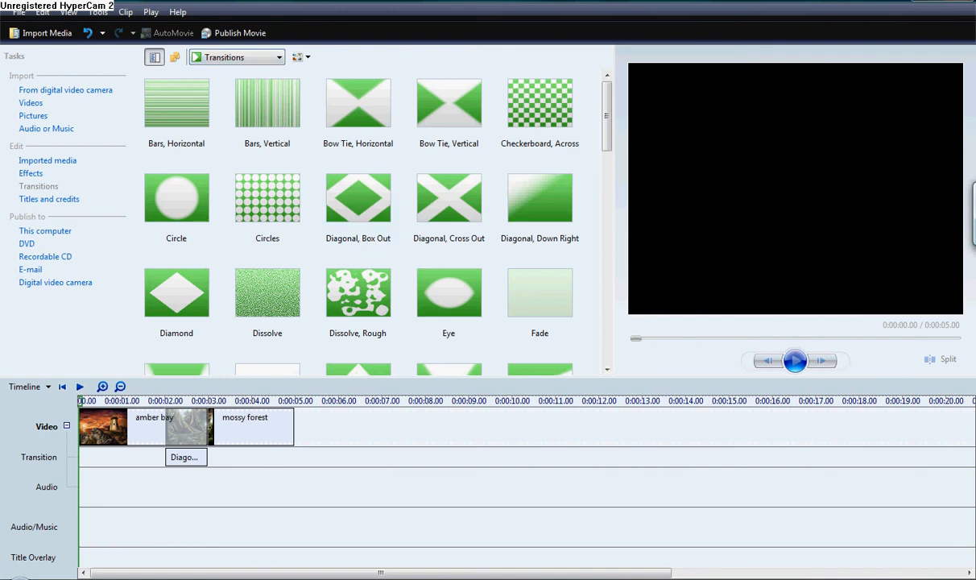
{"action": "left_click", "coordinate": [257, 579]}
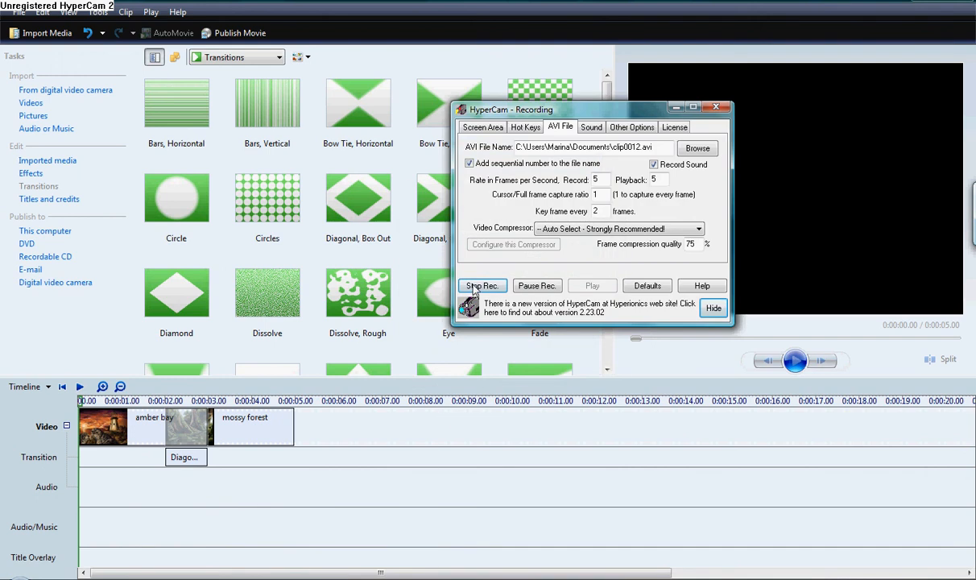